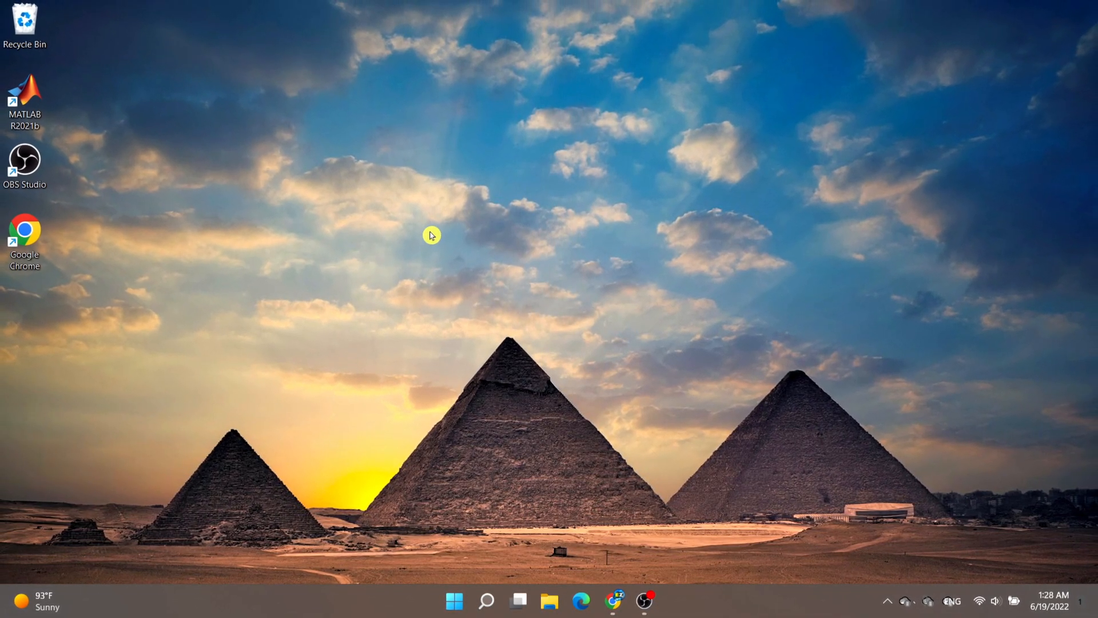
- Inspect the desktop's context menu and its extended set of options
right_click(484, 271)
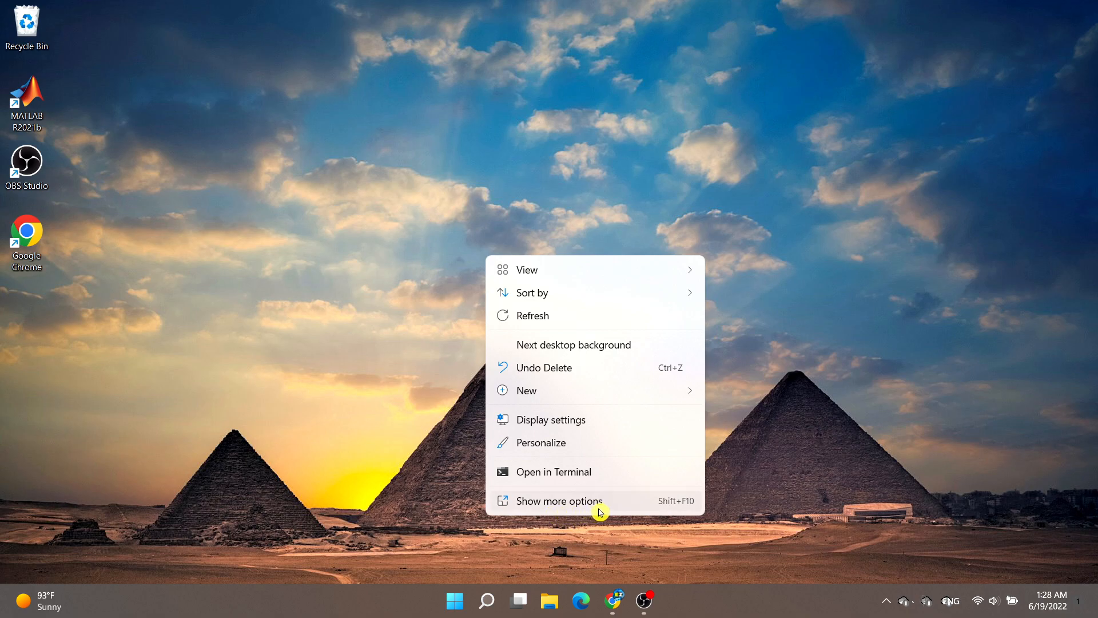
click(633, 506)
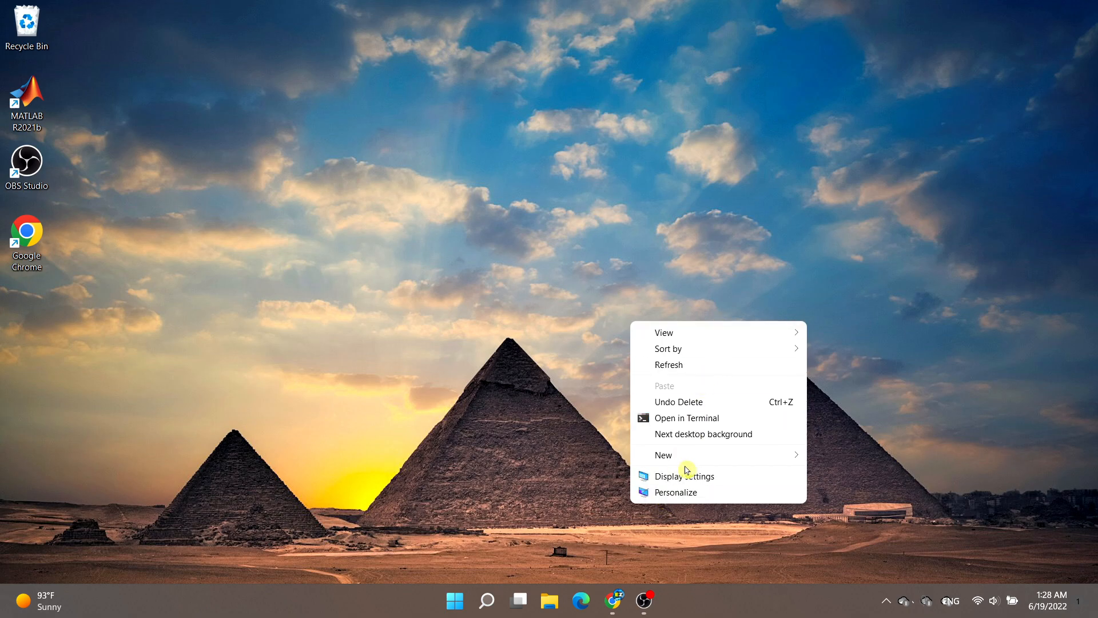
click(582, 357)
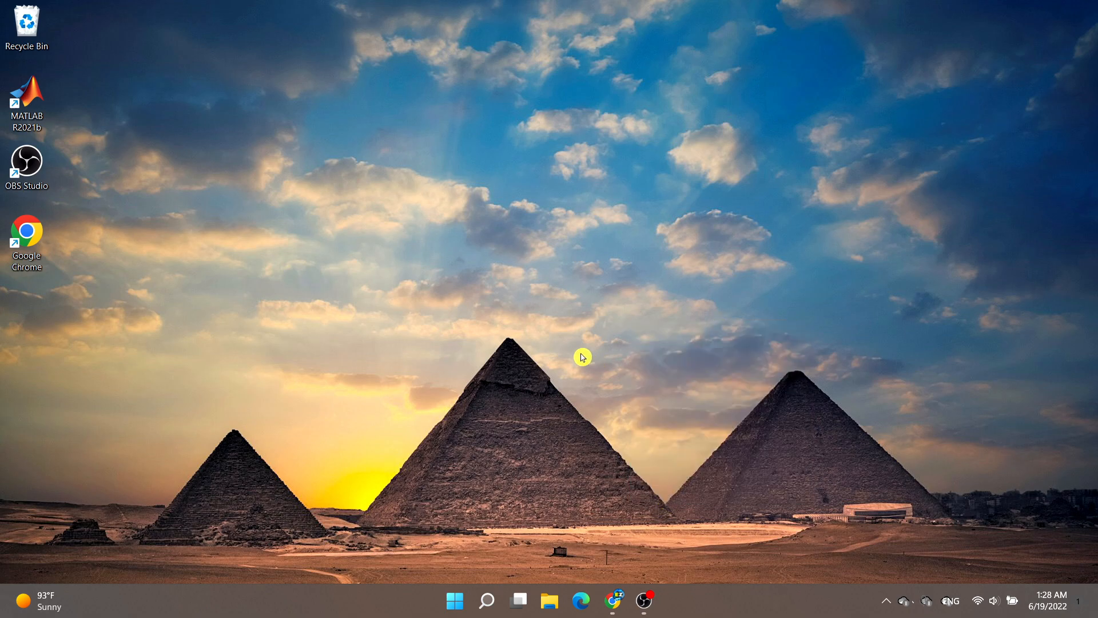
right_click(484, 207)
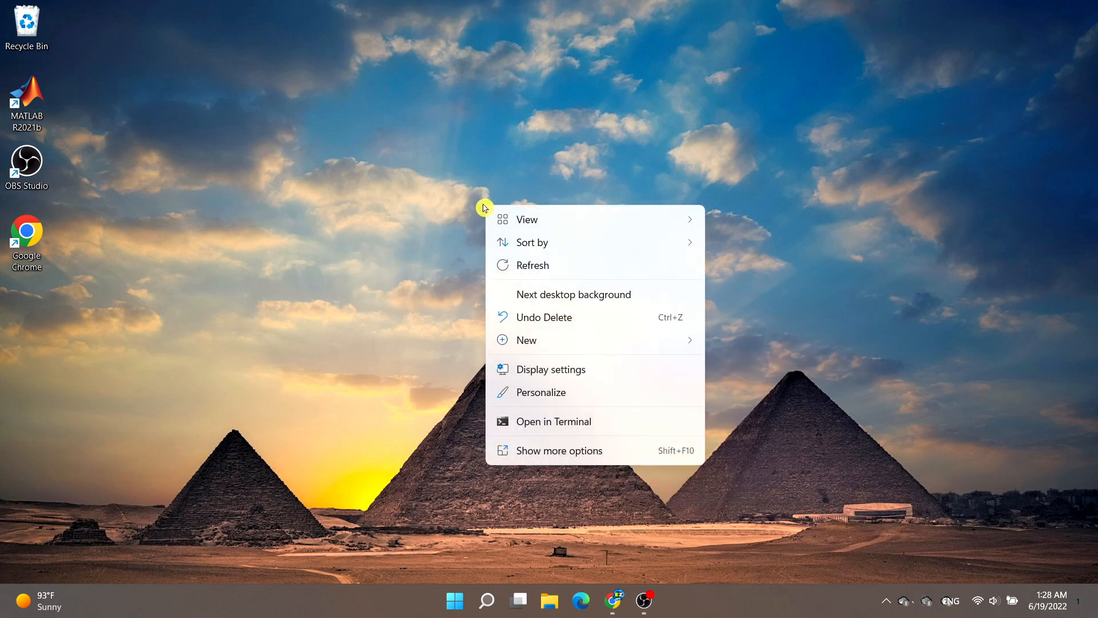
click(588, 456)
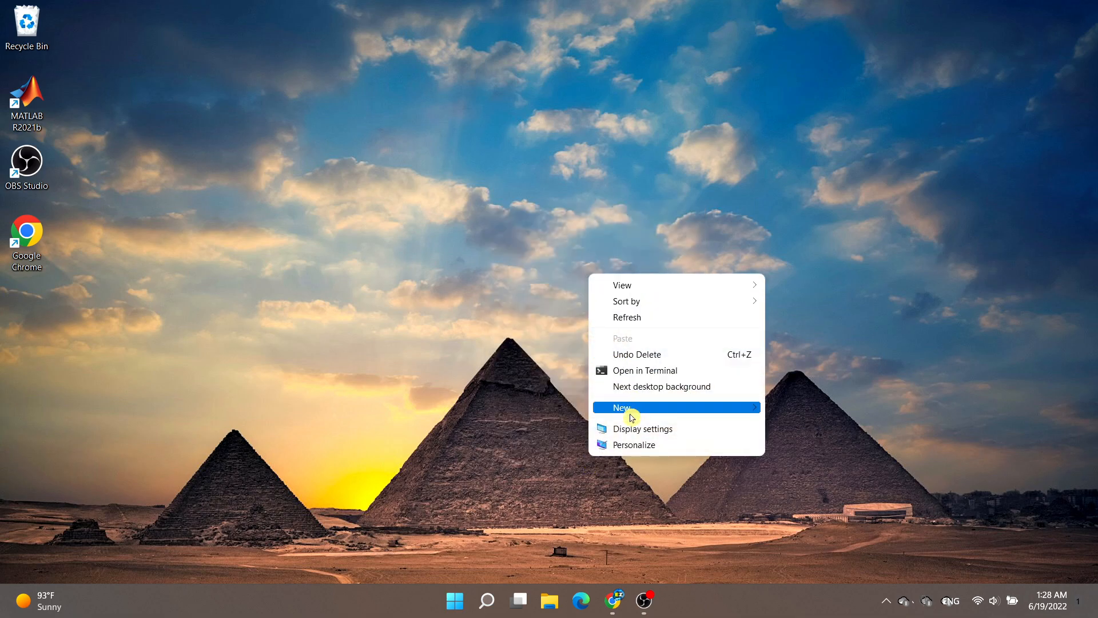
click(489, 230)
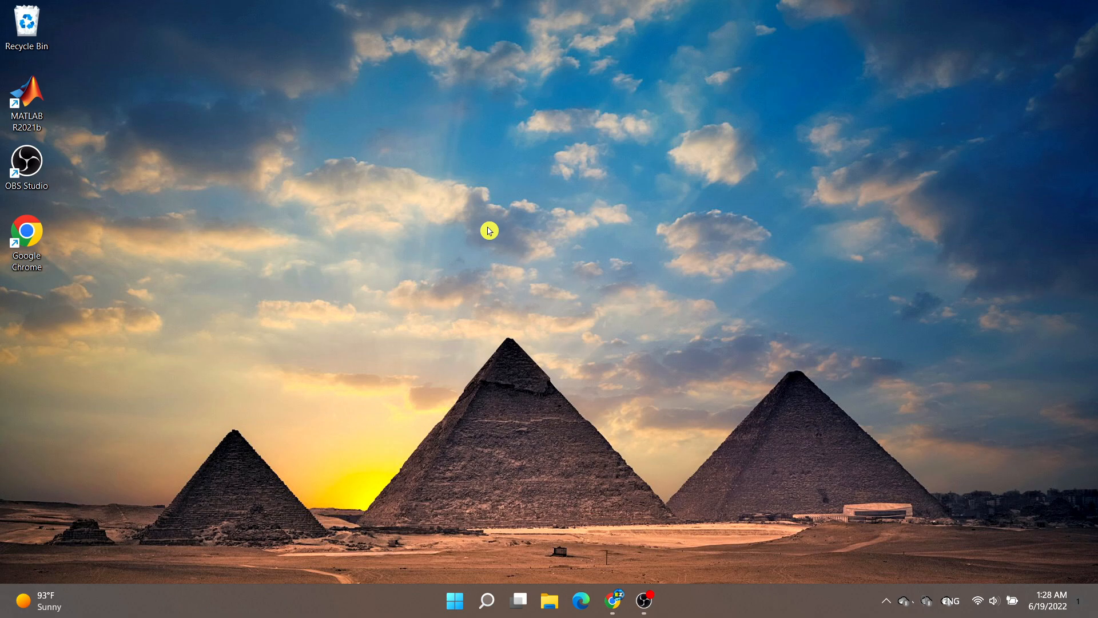
- Search the system for Registry Editor and open it
click(458, 602)
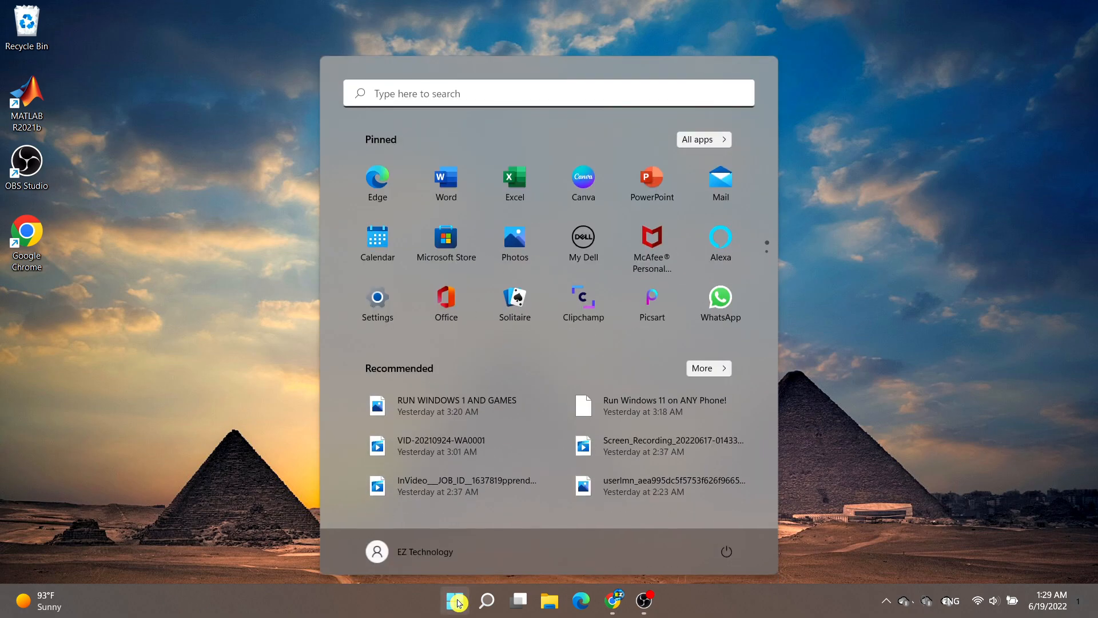
text(regist)
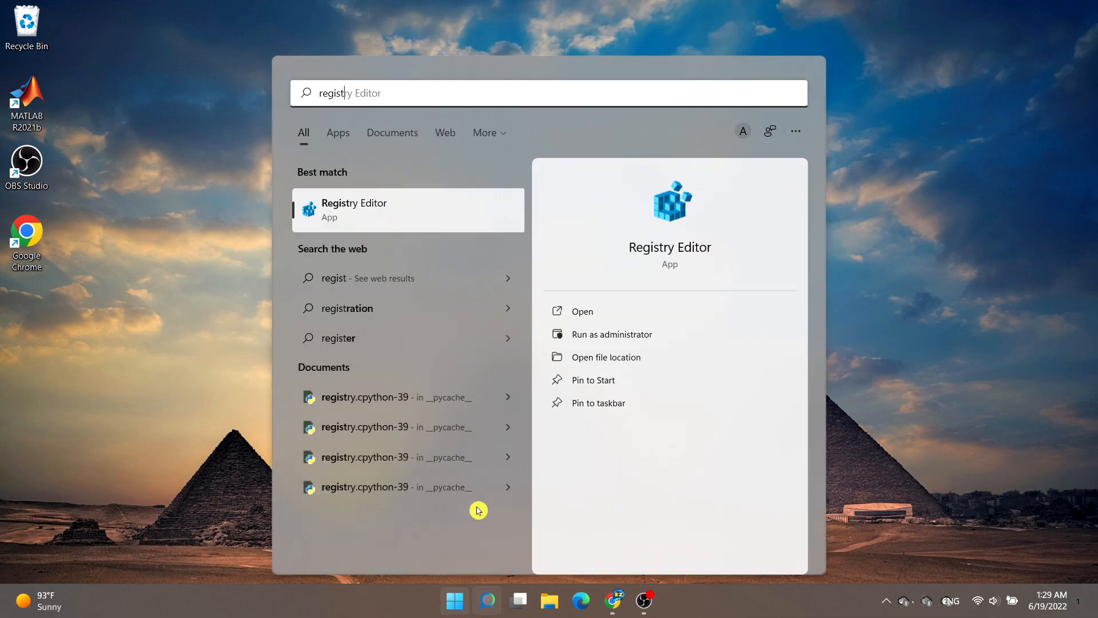
click(439, 216)
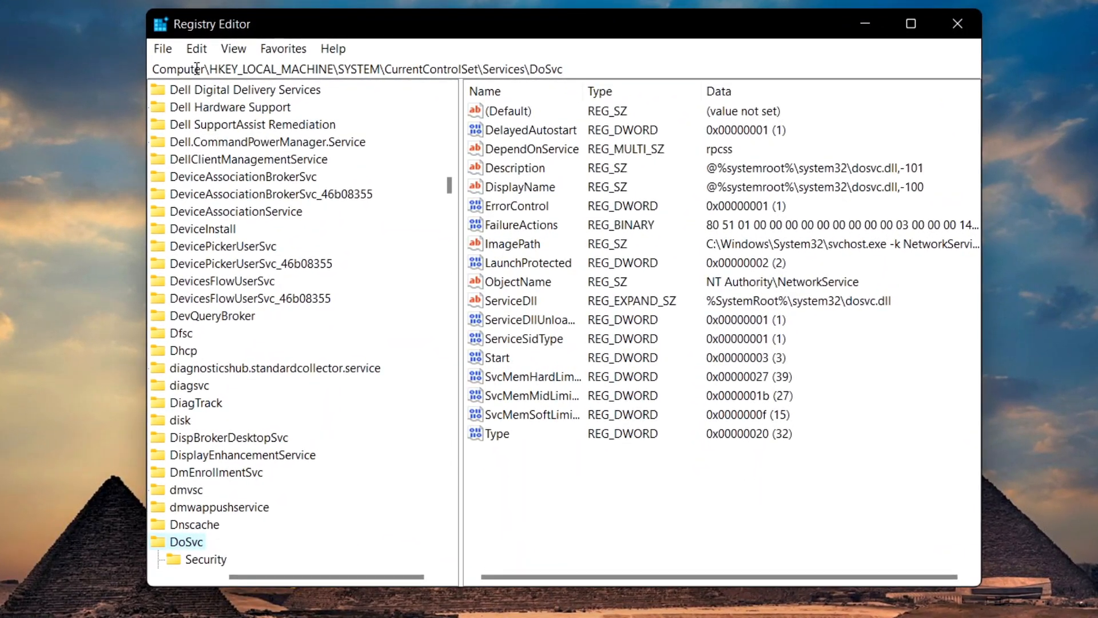
- Go to the registry path HKEY_CLASSES_ROOT\Directory\Background\shell
click(600, 69)
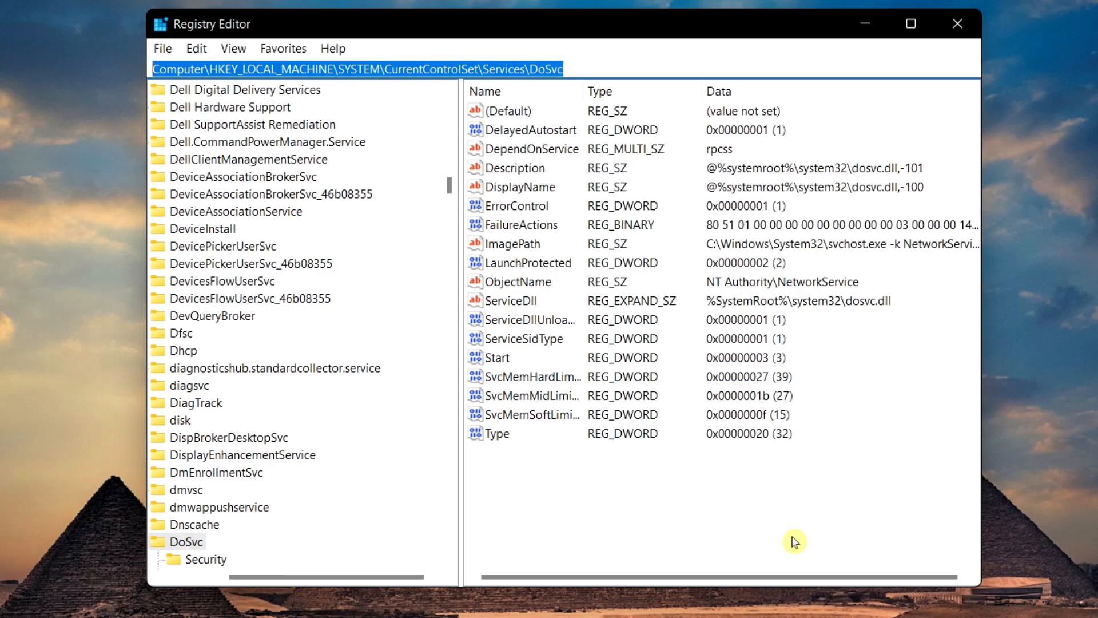
text(hkey_cla)
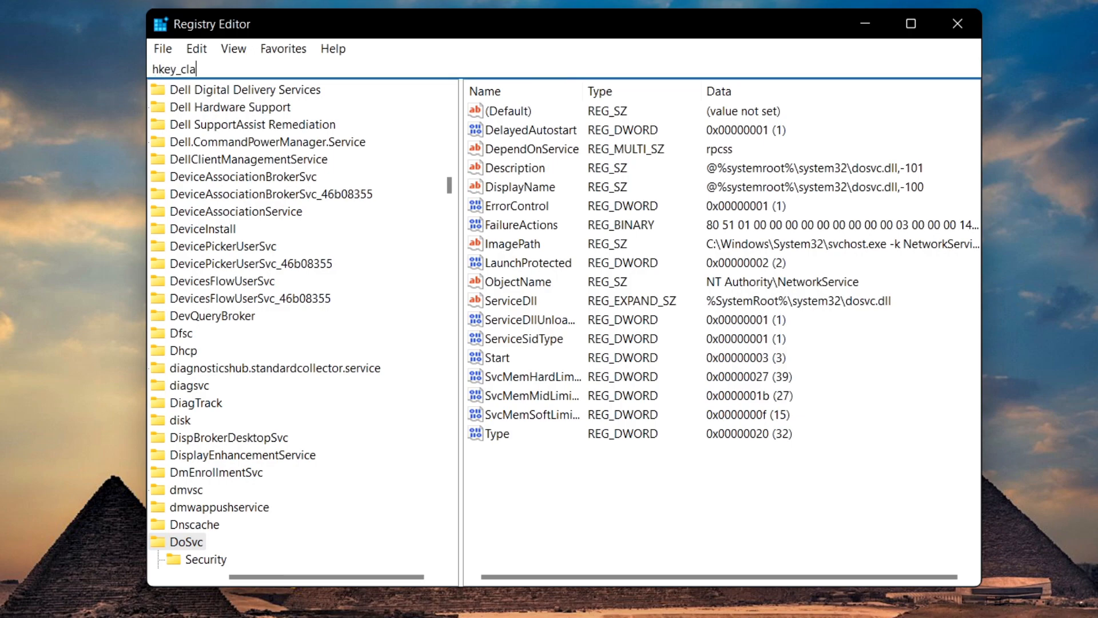
text(sses_Root\dr)
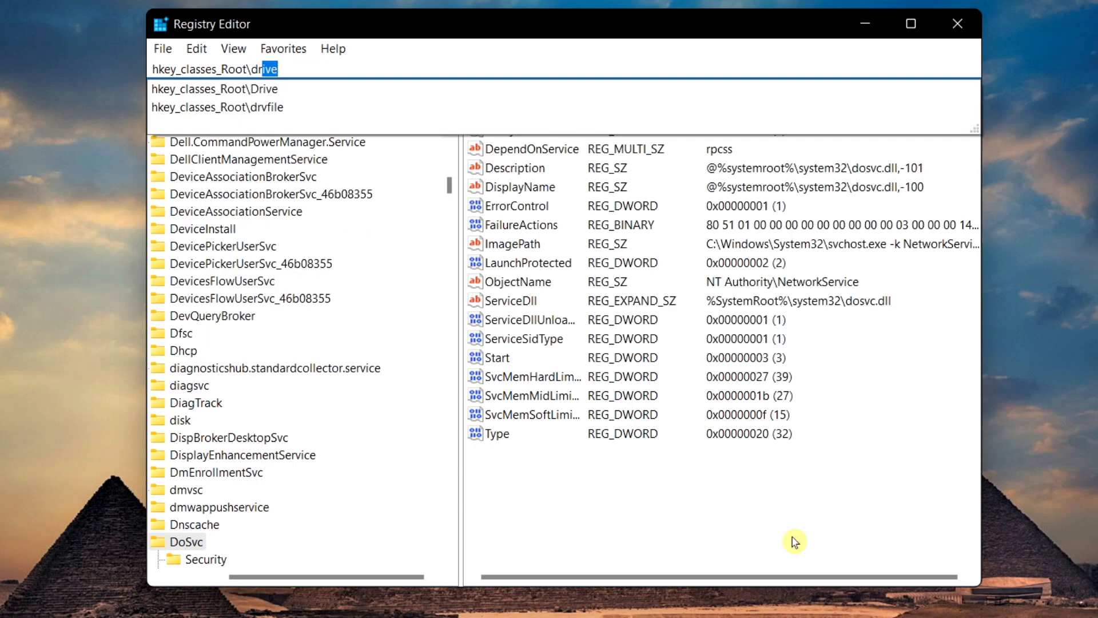
key(BackSpace)
key(BackSpace)
text(irect)
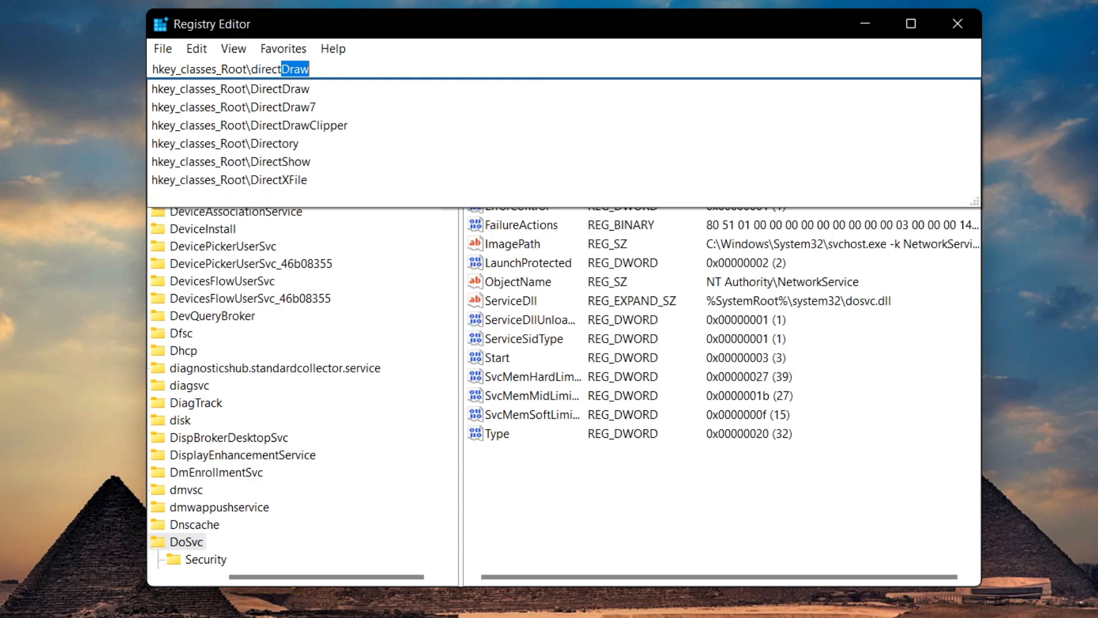
text(ory)
key(Return)
text(\b)
key(Return)
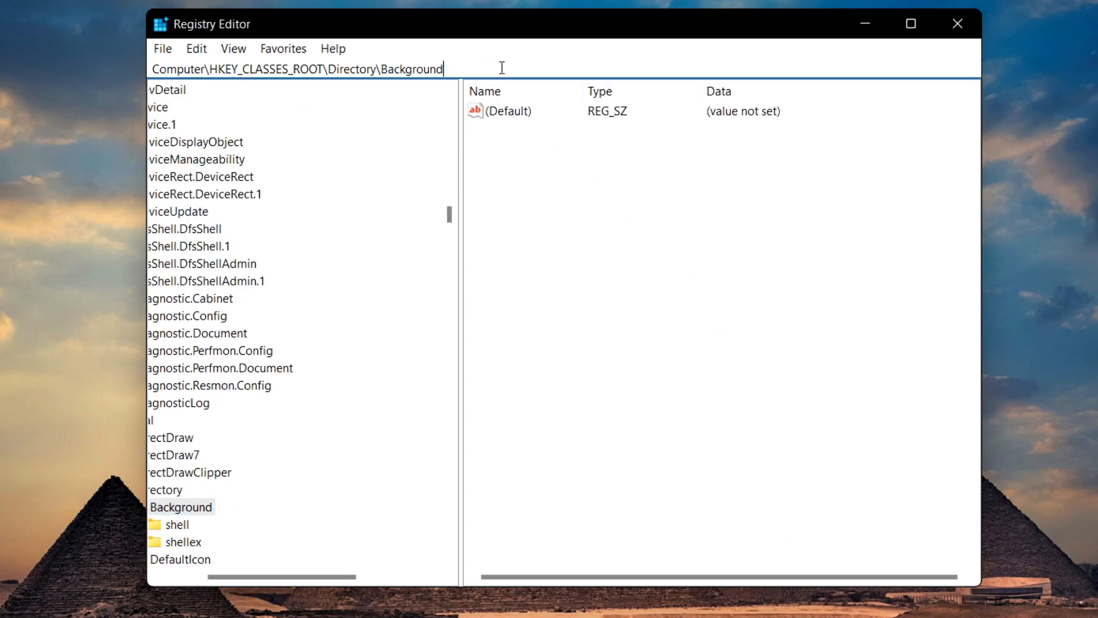
text(\shell)
key(Return)
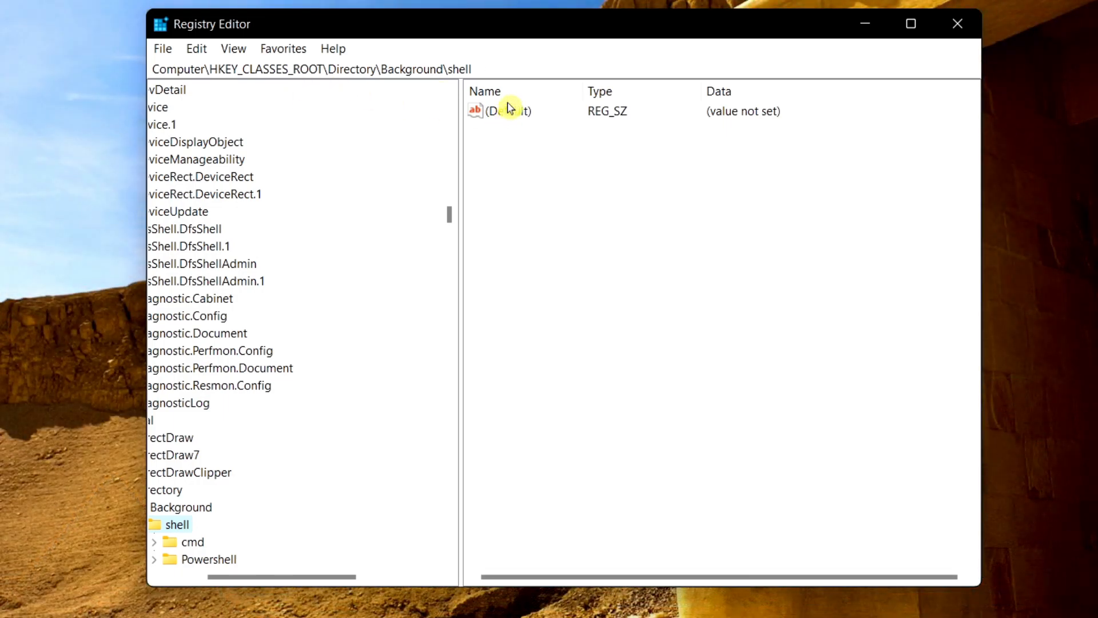
click(481, 67)
key(ctrl+a)
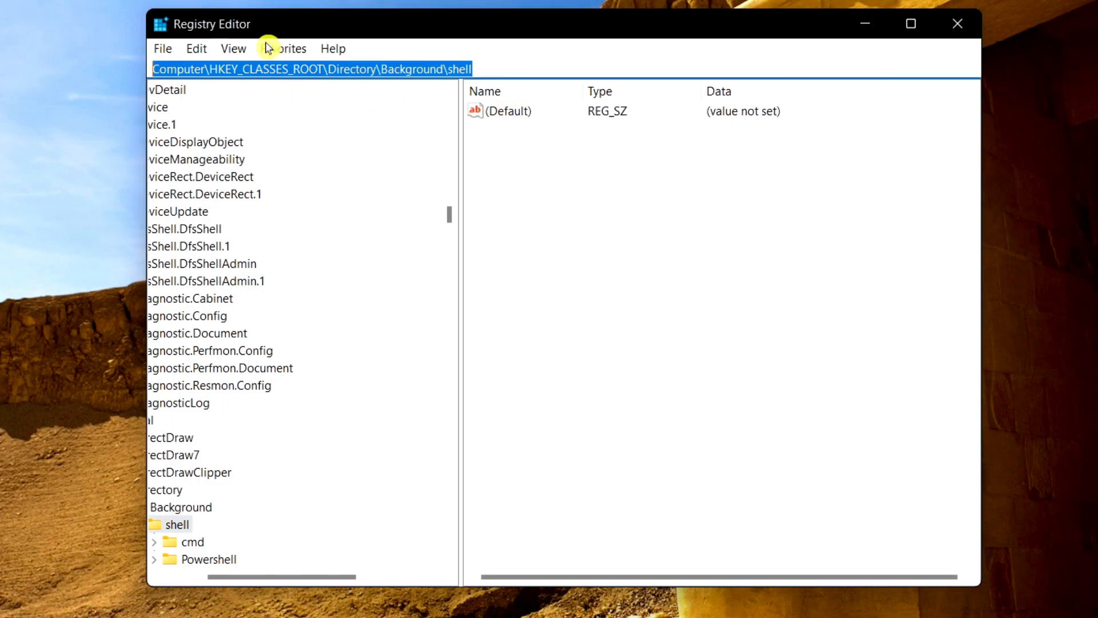
- Create a new key named Notepad under the Directory\Background\shell key
scroll(449, 226, down, 10)
drag(449, 225, 451, 219)
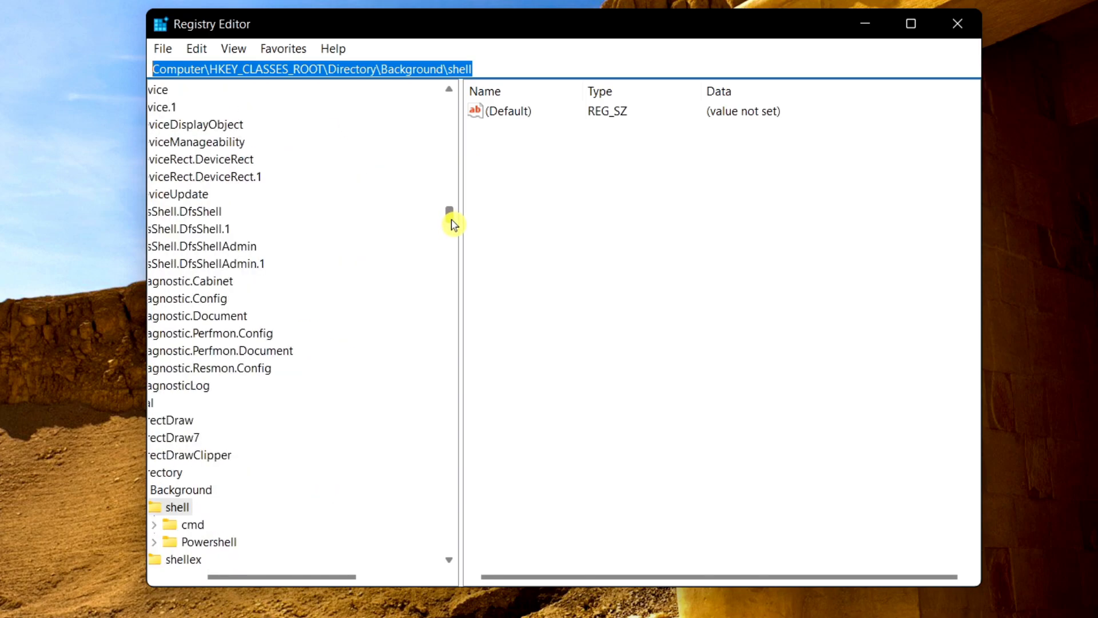
scroll(385, 233, down, 1)
click(384, 233)
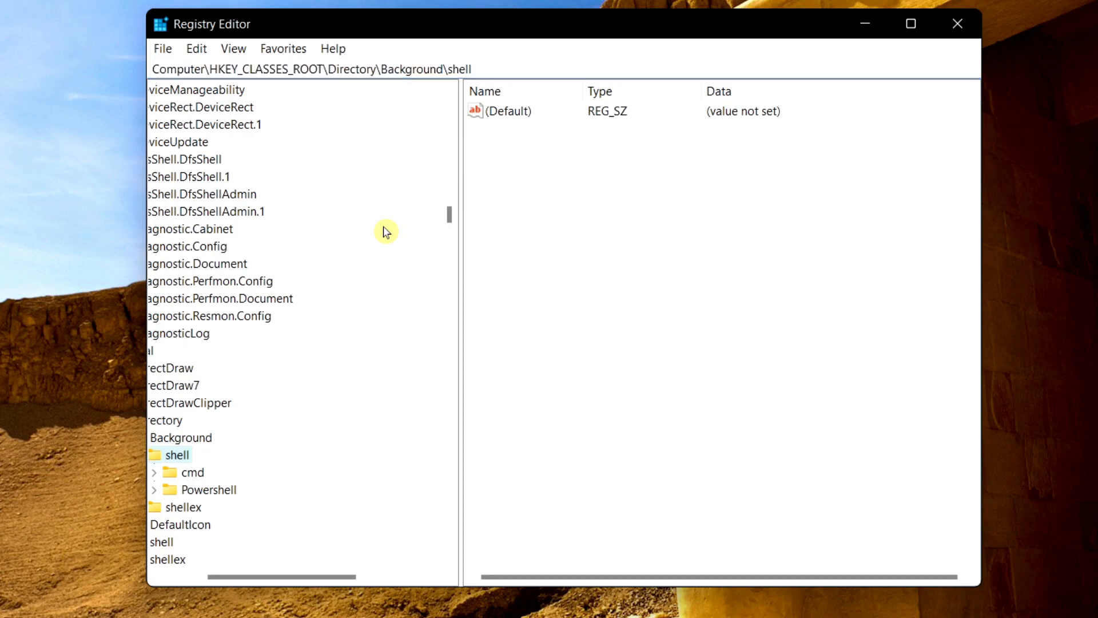
right_click(179, 457)
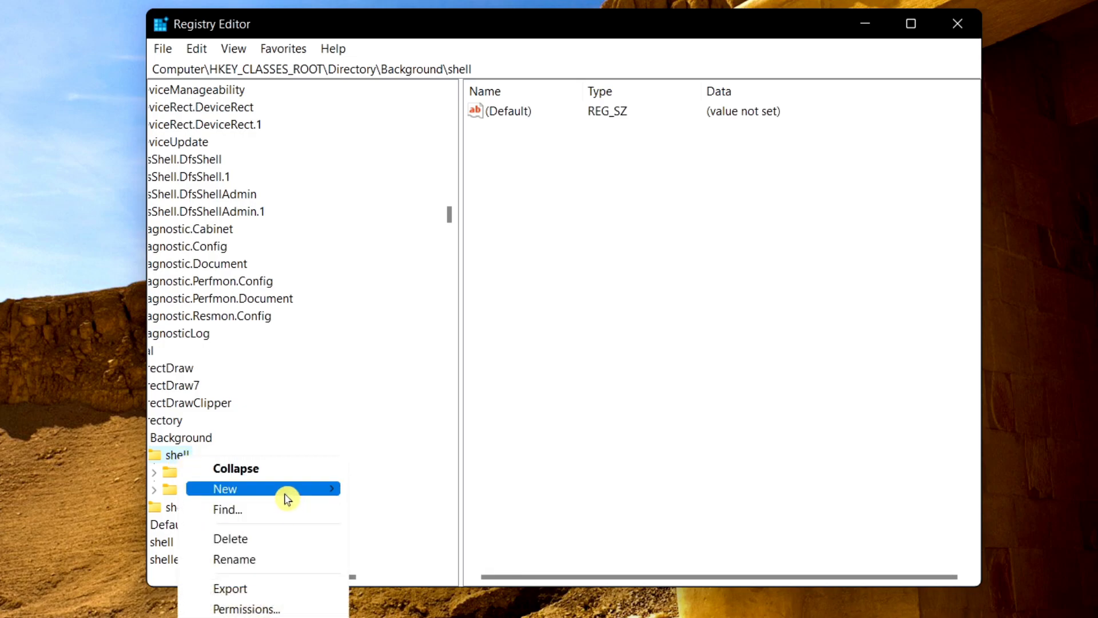
mouse_move(288, 500)
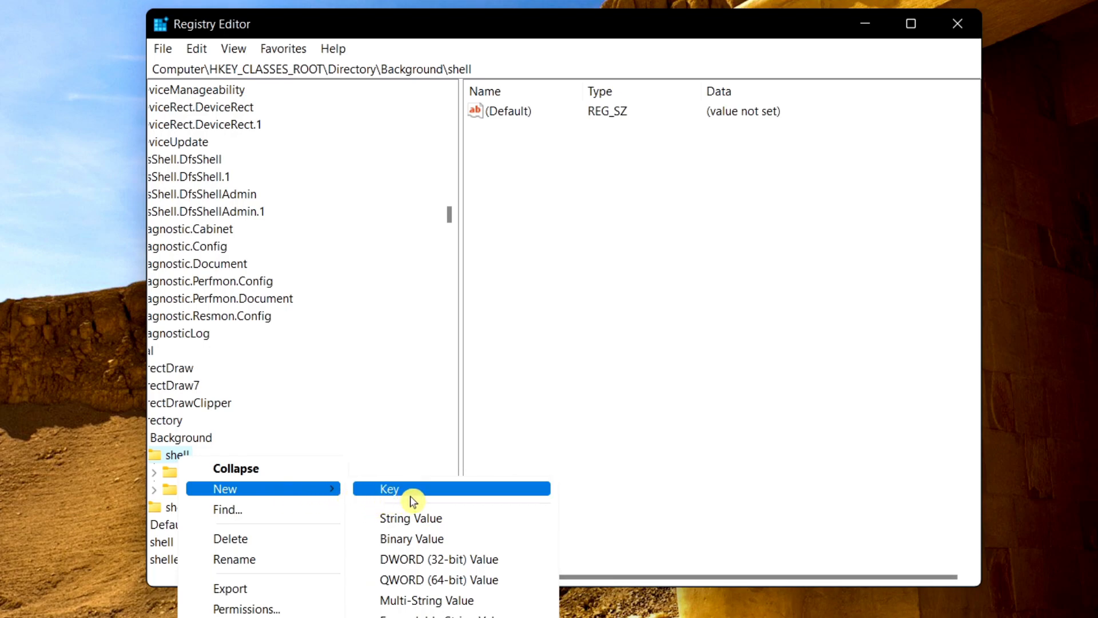
click(483, 491)
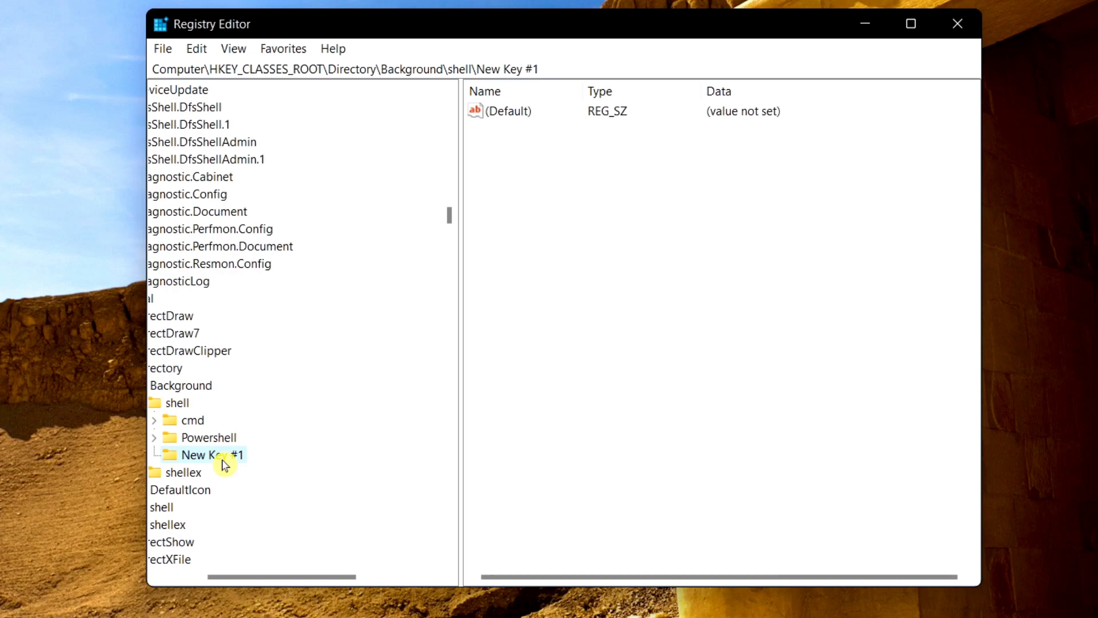
right_click(224, 465)
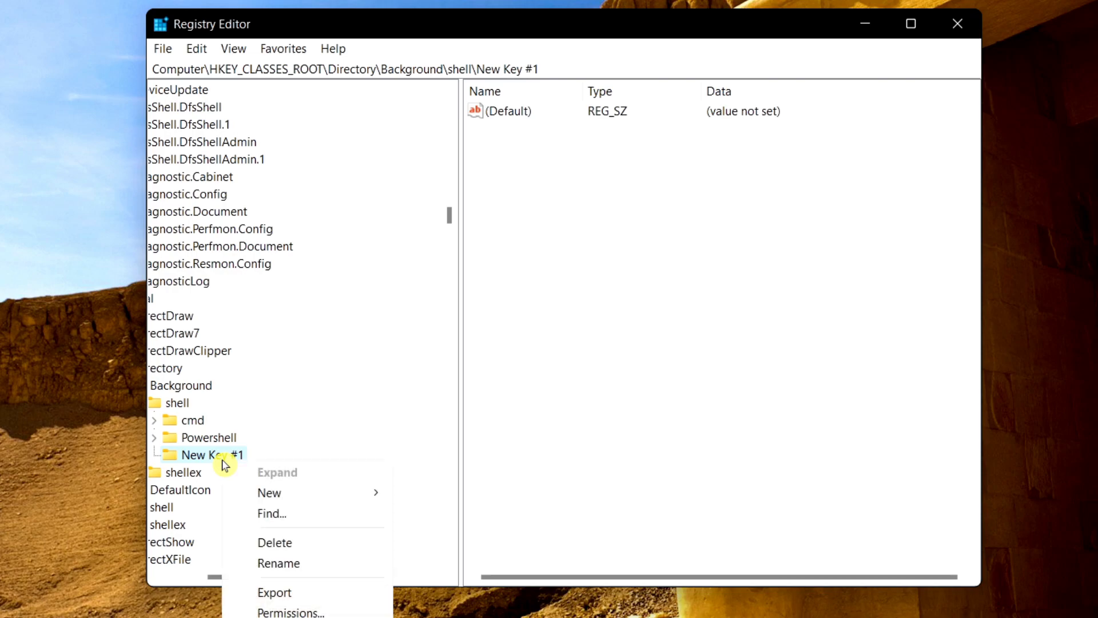
click(310, 565)
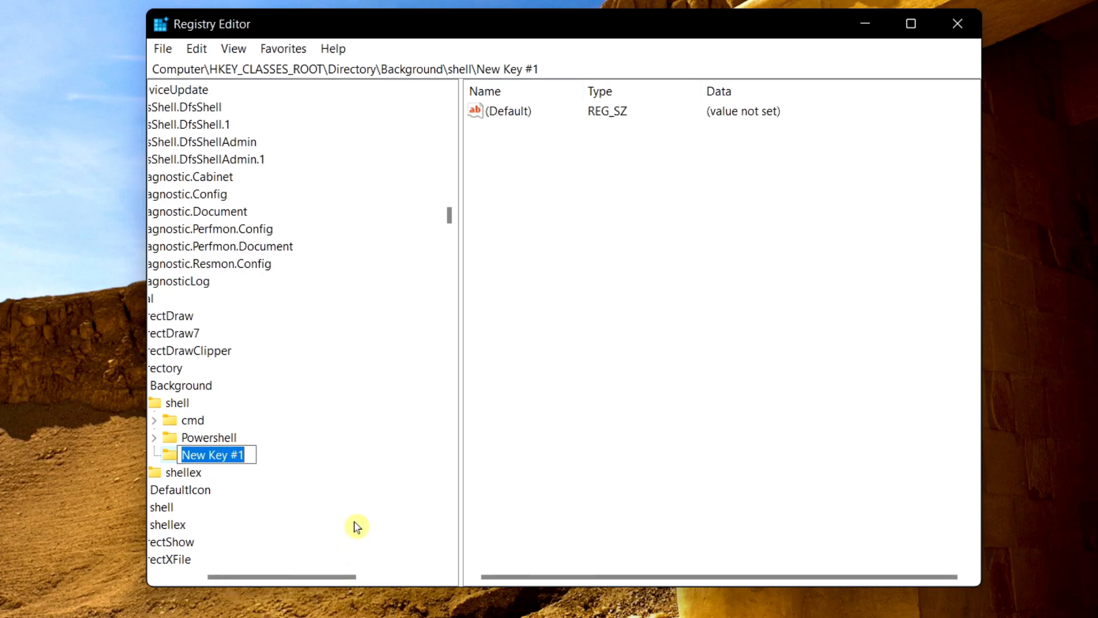
text(Notepad)
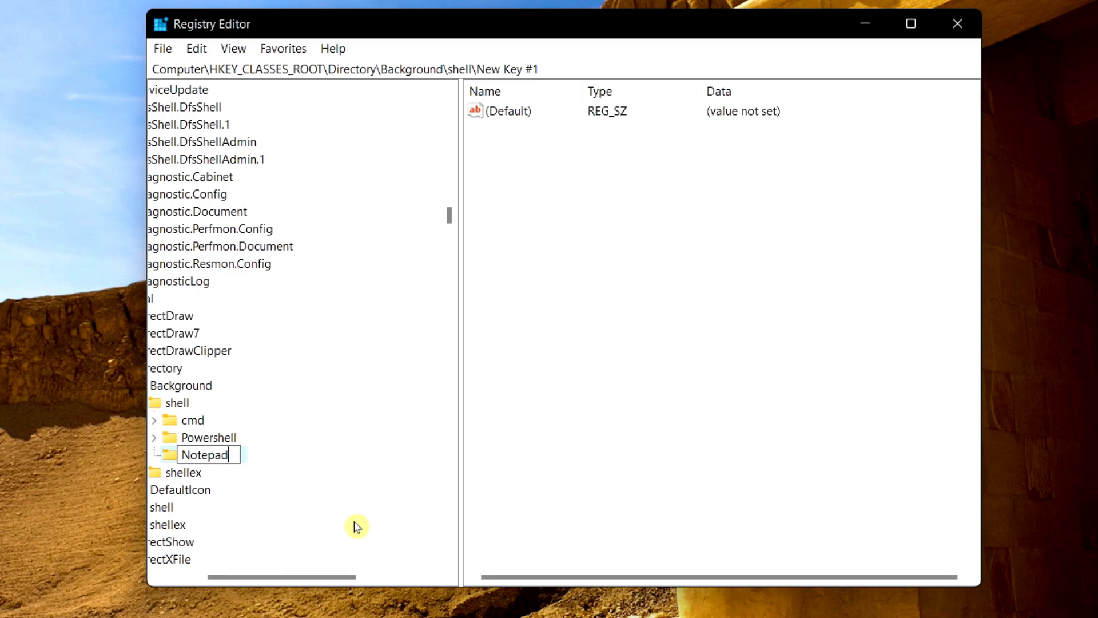
key(Return)
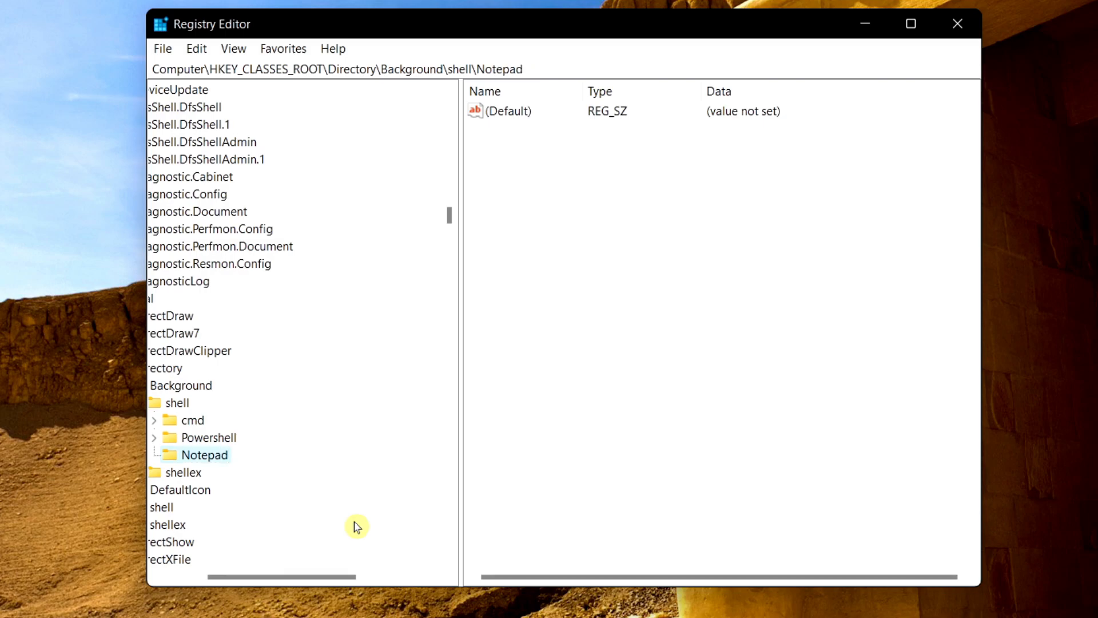
- Set the (Default) string value of the Notepad key to &Notepad
key(Tab)
click(578, 249)
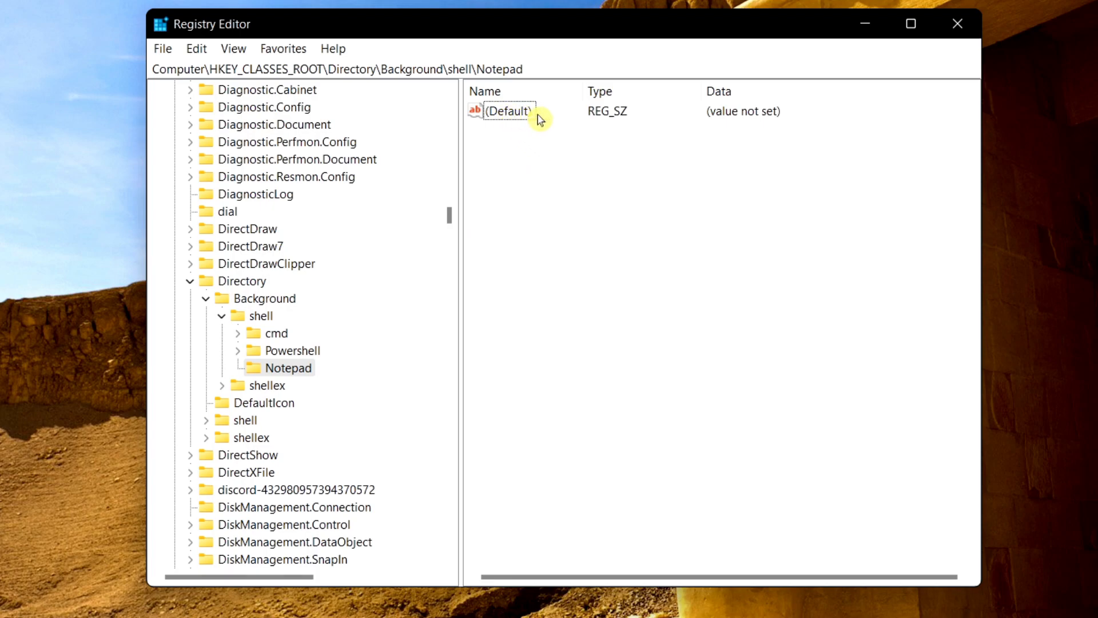
double_click(521, 112)
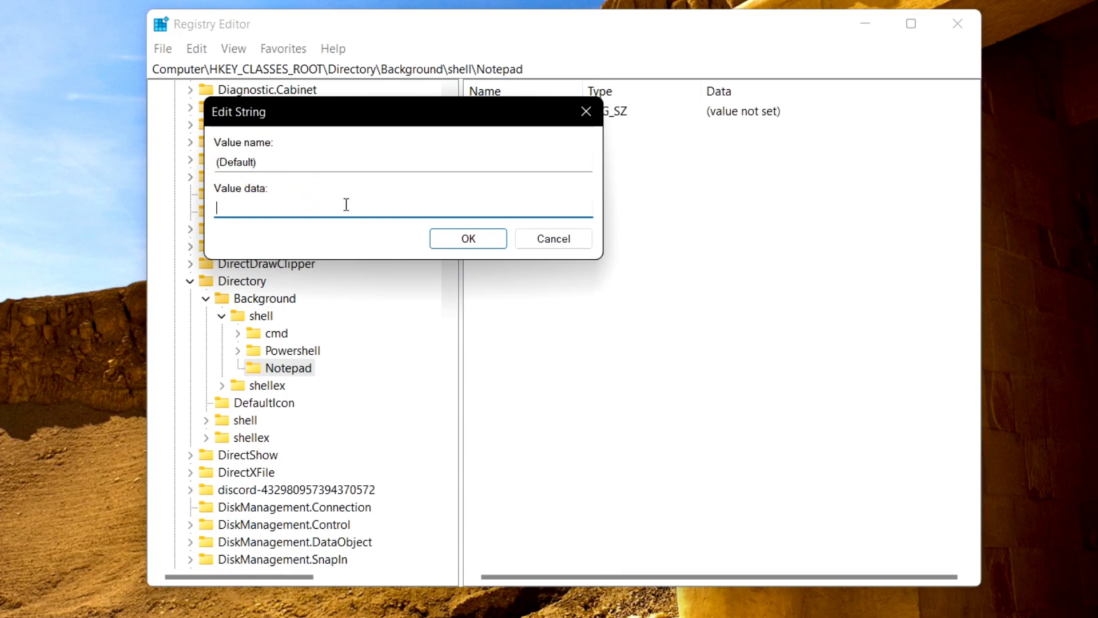
text(&Notepad)
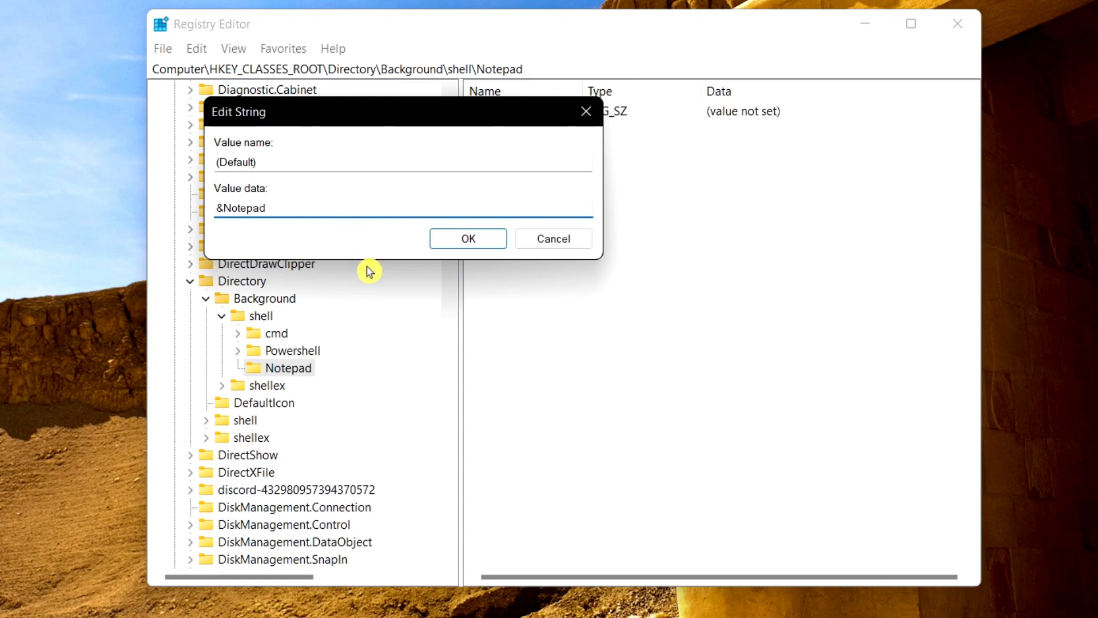
click(468, 247)
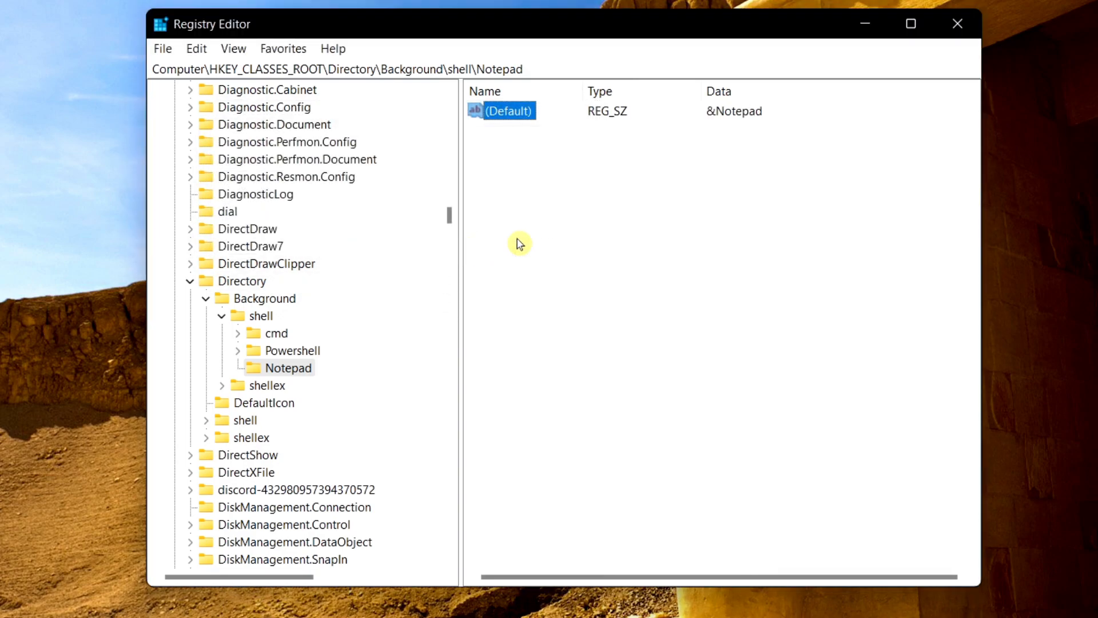
- Create a subkey named command under the Notepad key
right_click(284, 375)
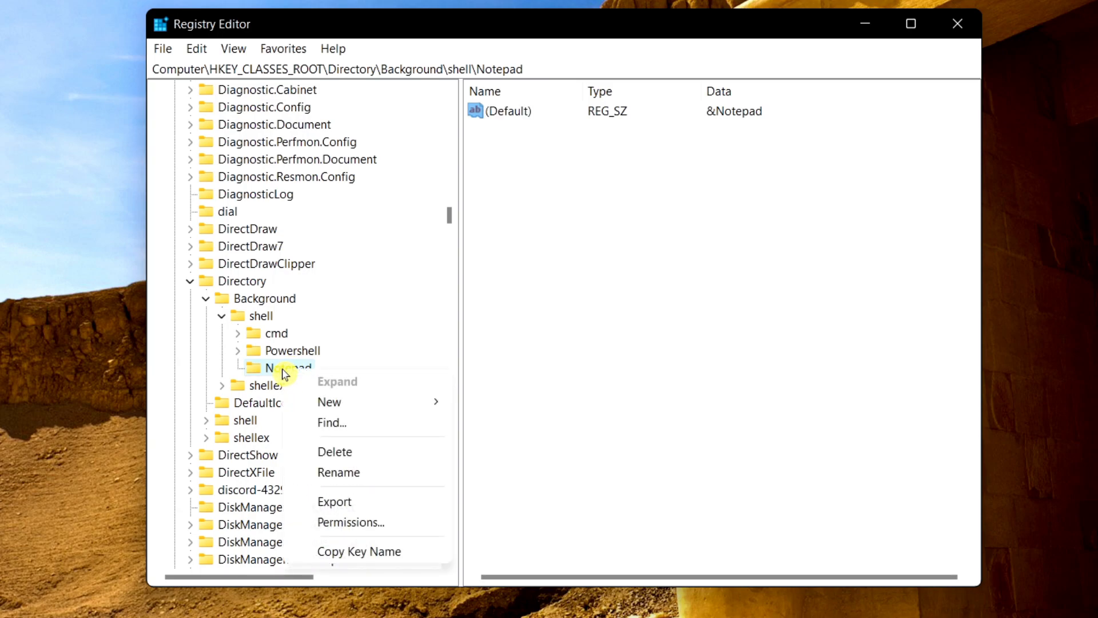
mouse_move(358, 406)
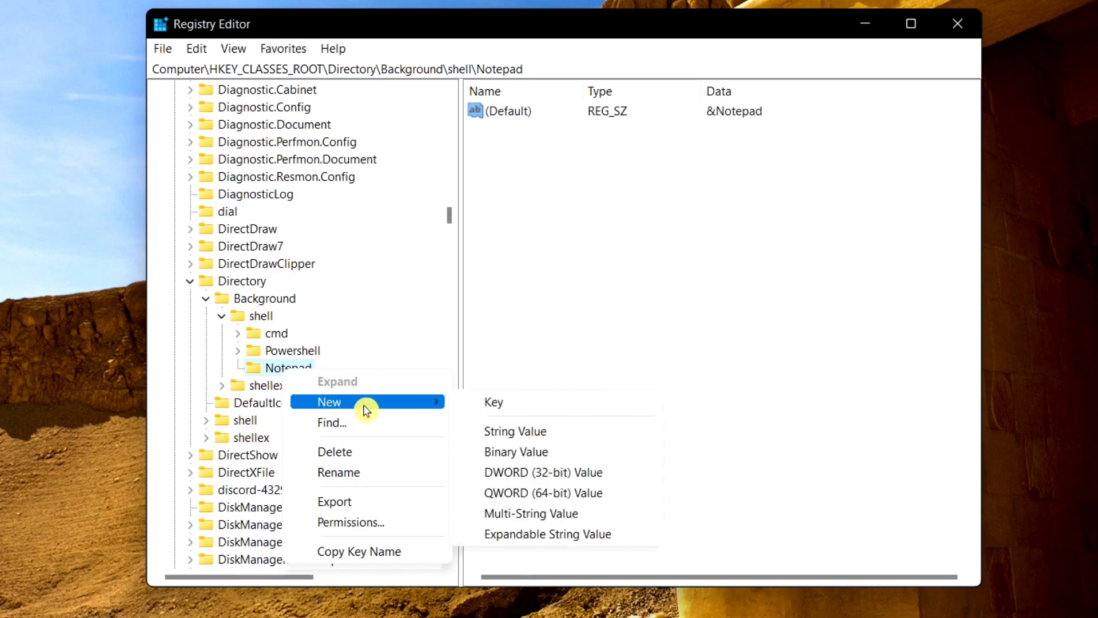
click(554, 409)
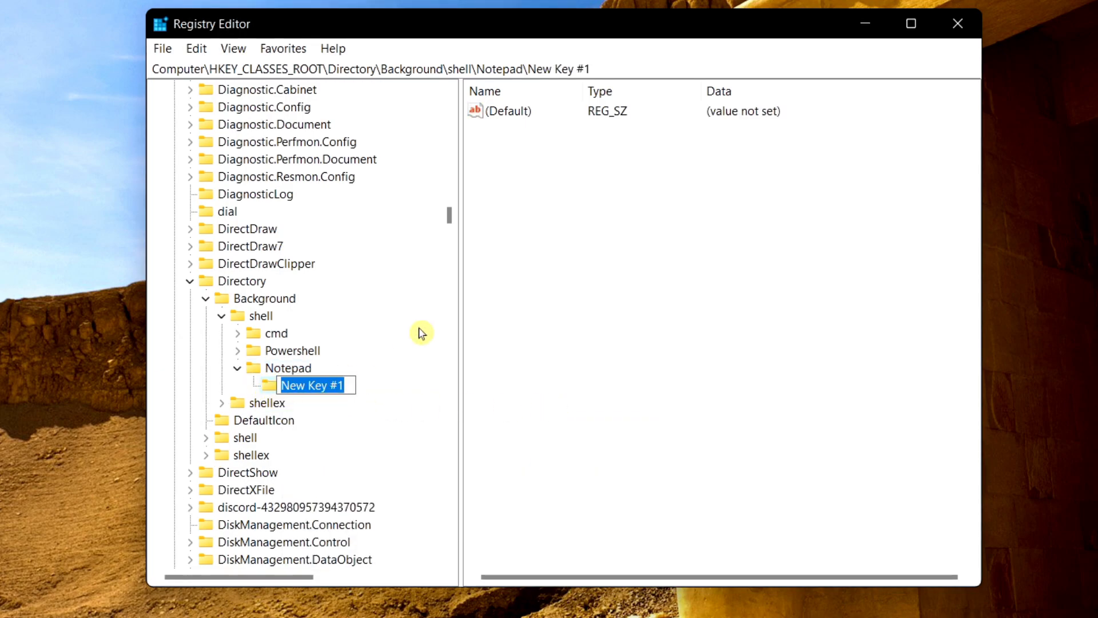
text(comm)
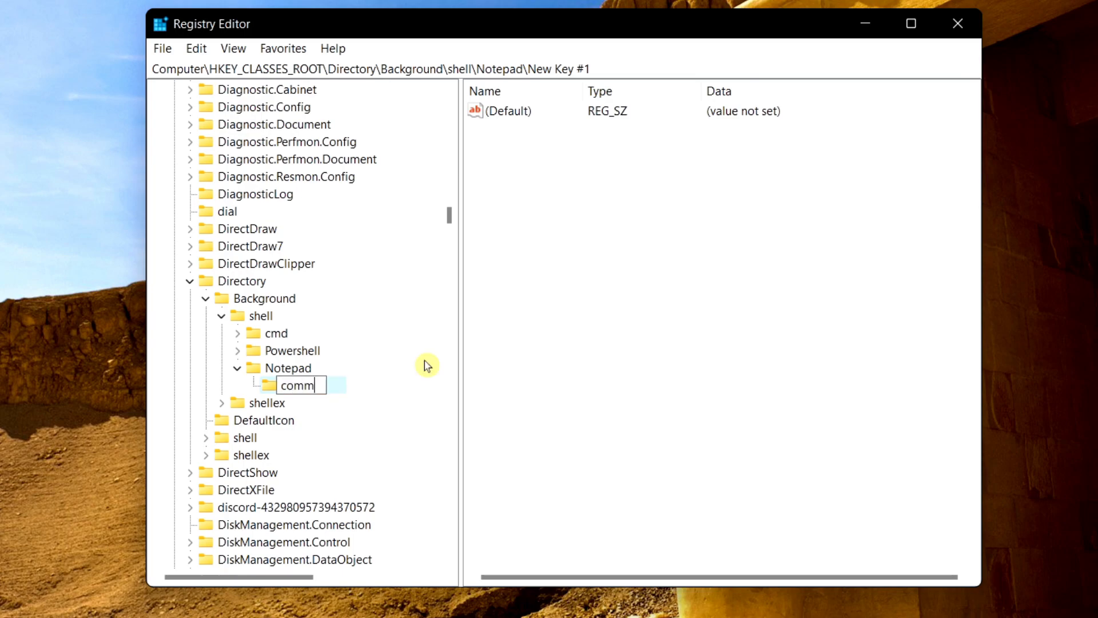
text(and)
key(Return)
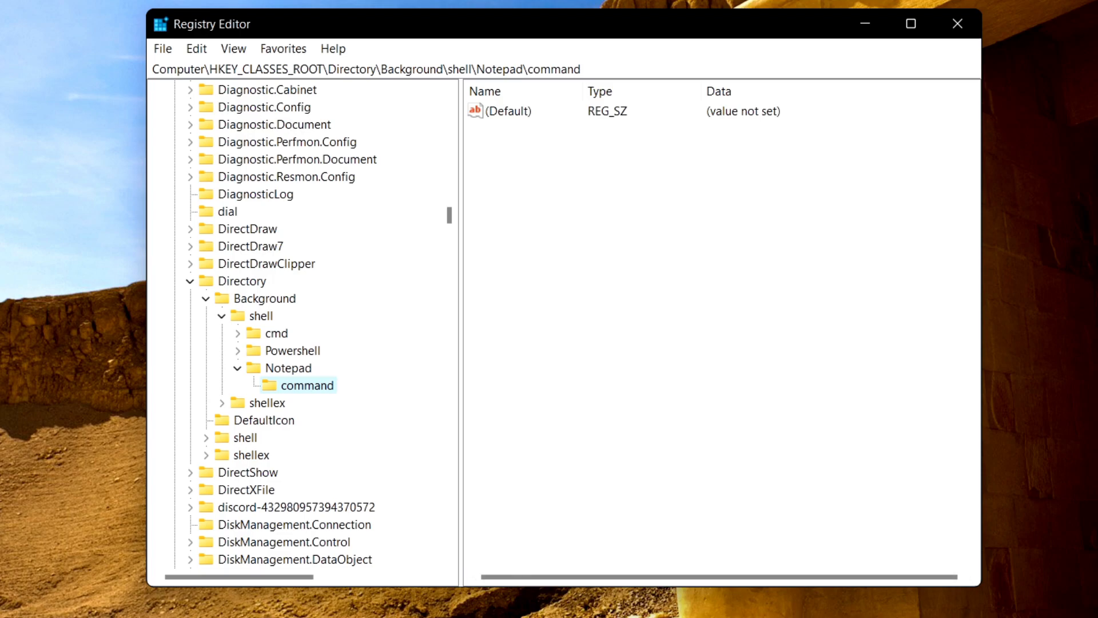
- Search Windows for excel and open the file location of the Excel app shortcut
key(super)
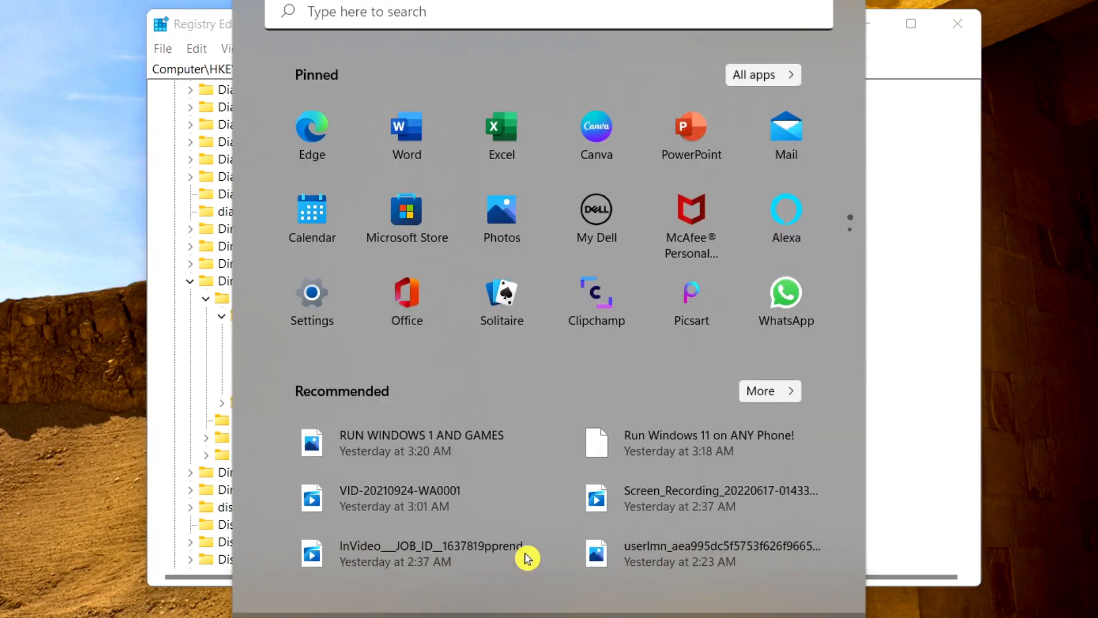
text(excel)
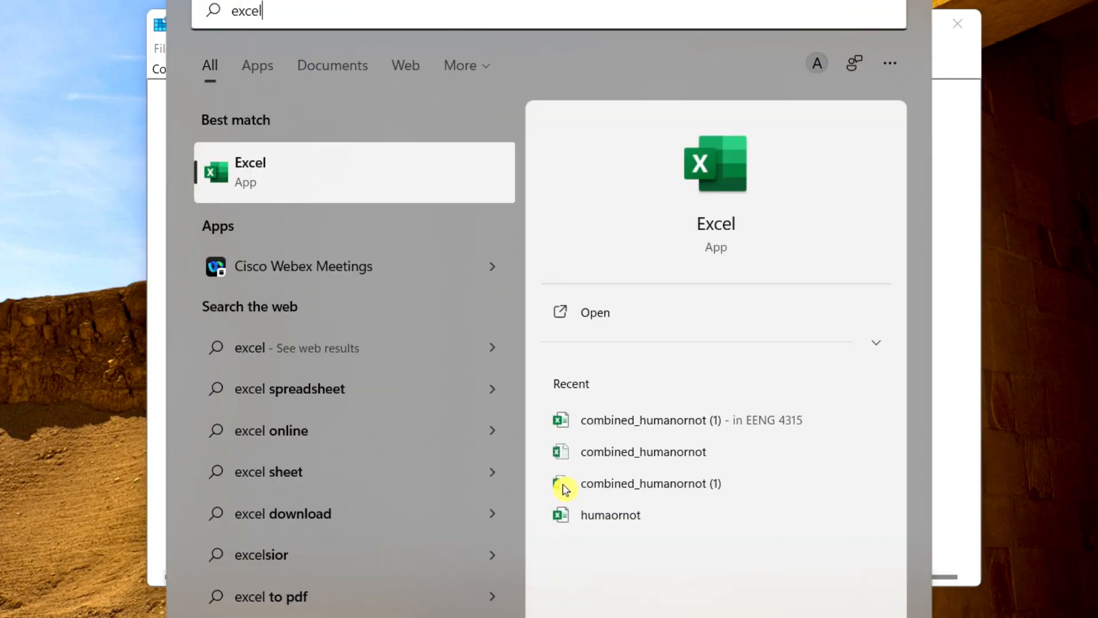
click(880, 350)
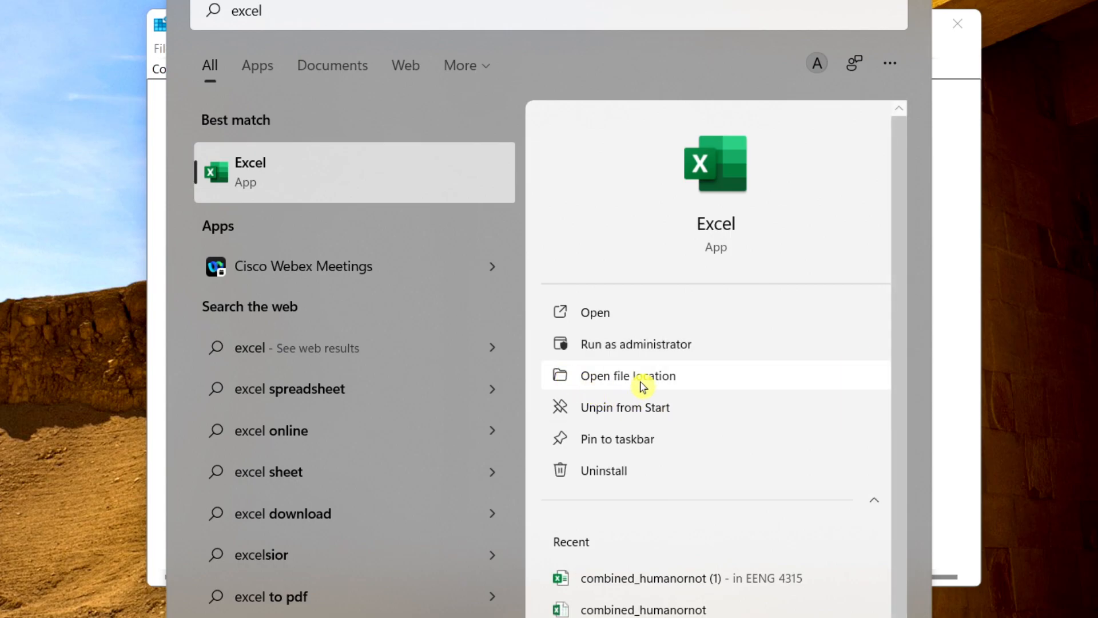
click(698, 382)
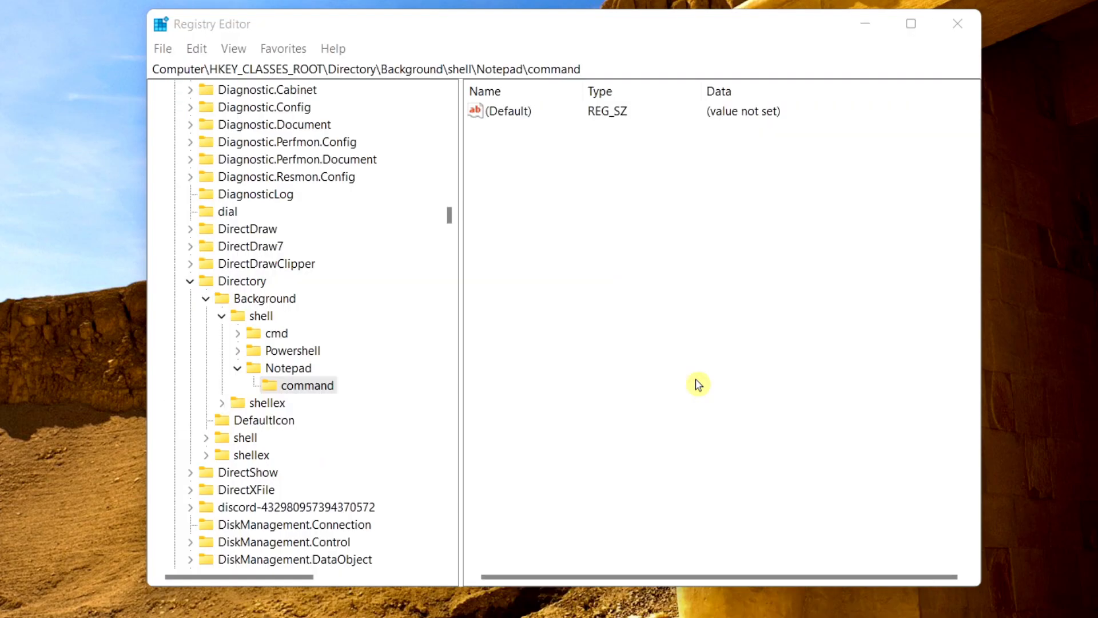
scroll(546, 462, down, 2)
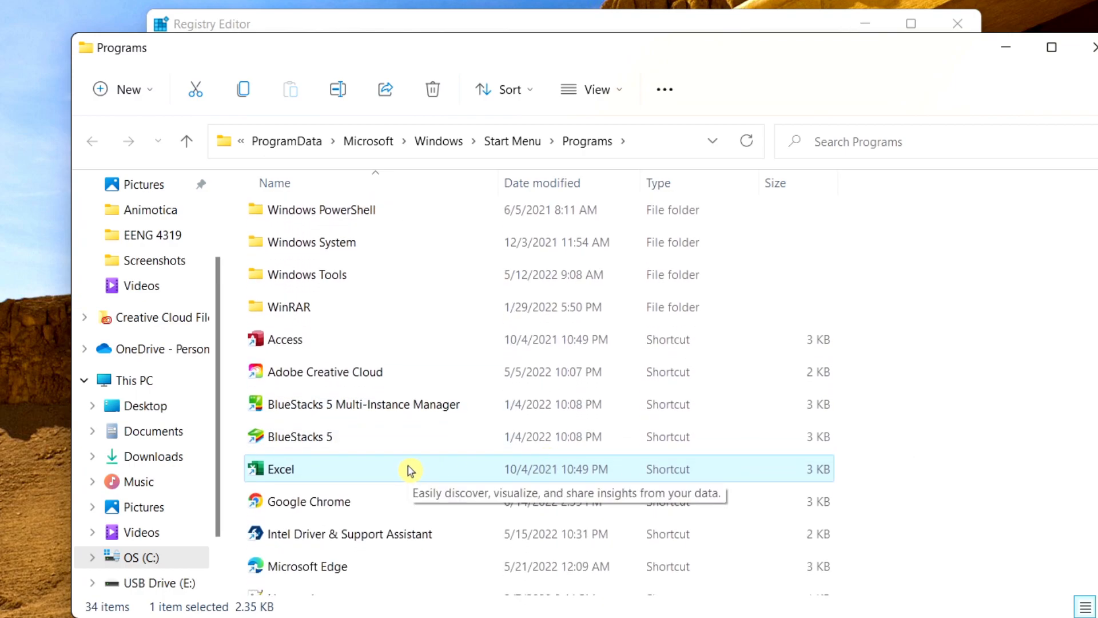
- Copy the path of the Excel shortcut in the Programs folder and close the folder window
right_click(409, 468)
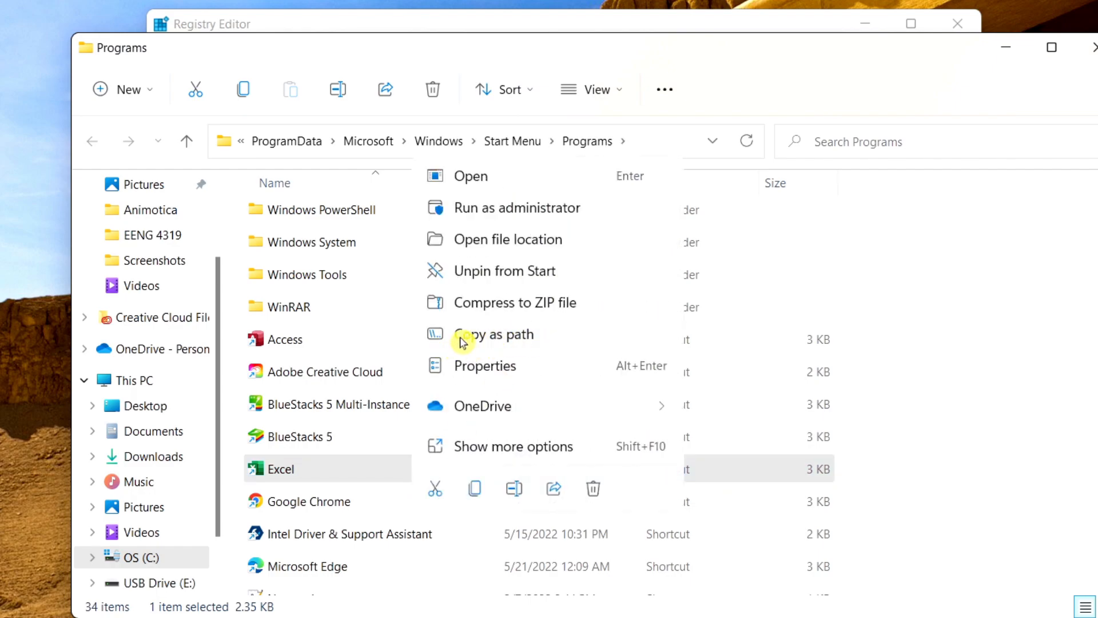
click(565, 345)
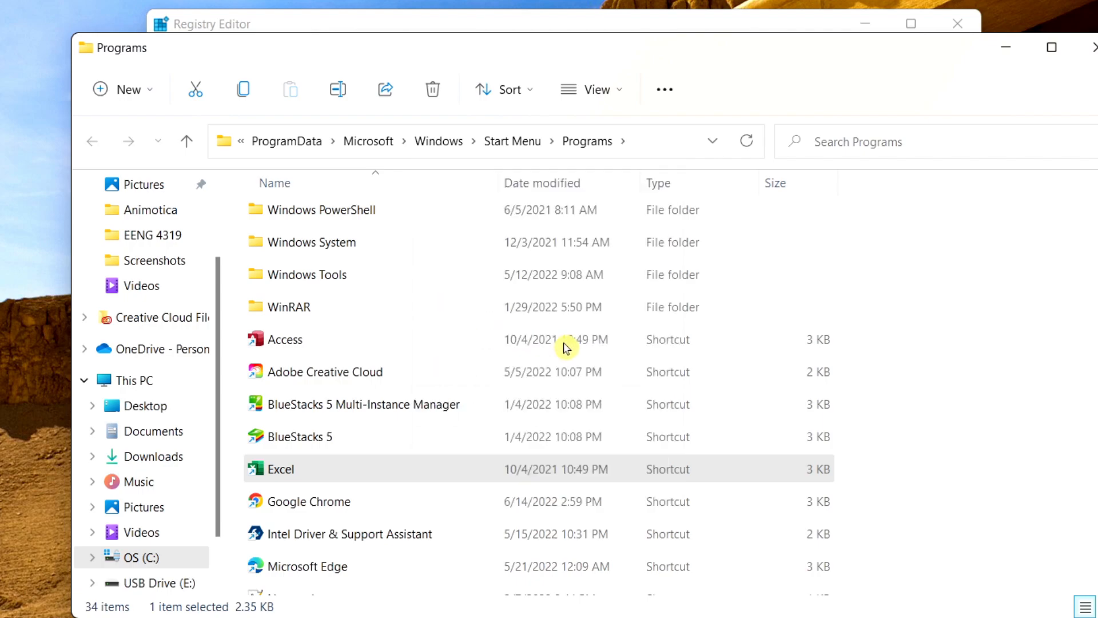
click(914, 373)
click(1092, 47)
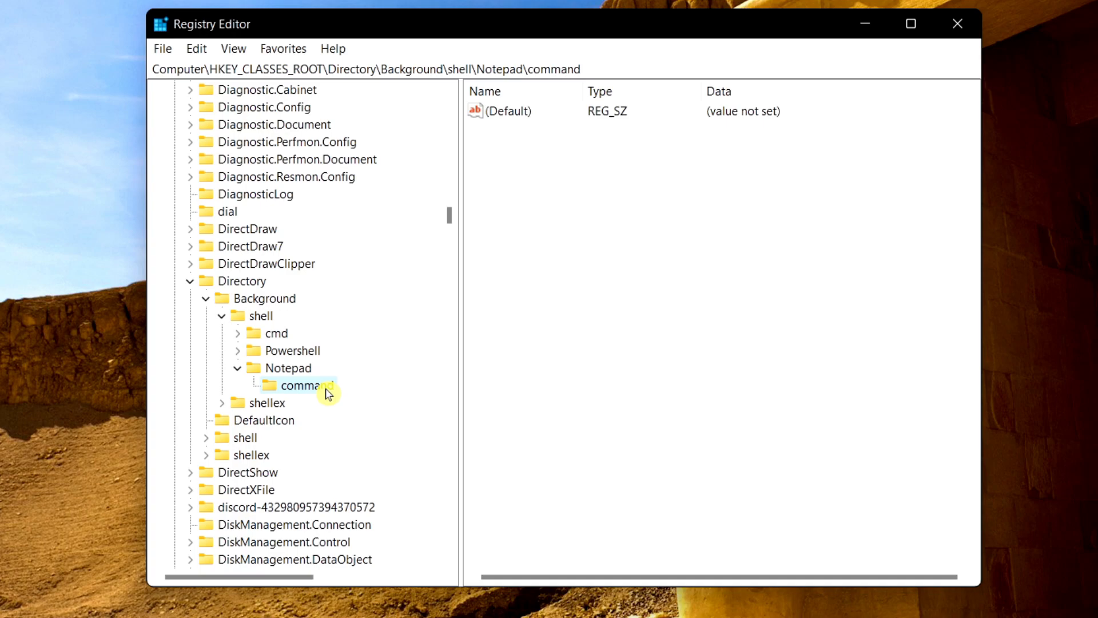
- Enter the copied path "C:\ProgramData\Microsoft\Windows\Start Menu\Programs\Excel.lnk" as the (Default) value data of the command key
double_click(524, 114)
drag(519, 115, 616, 153)
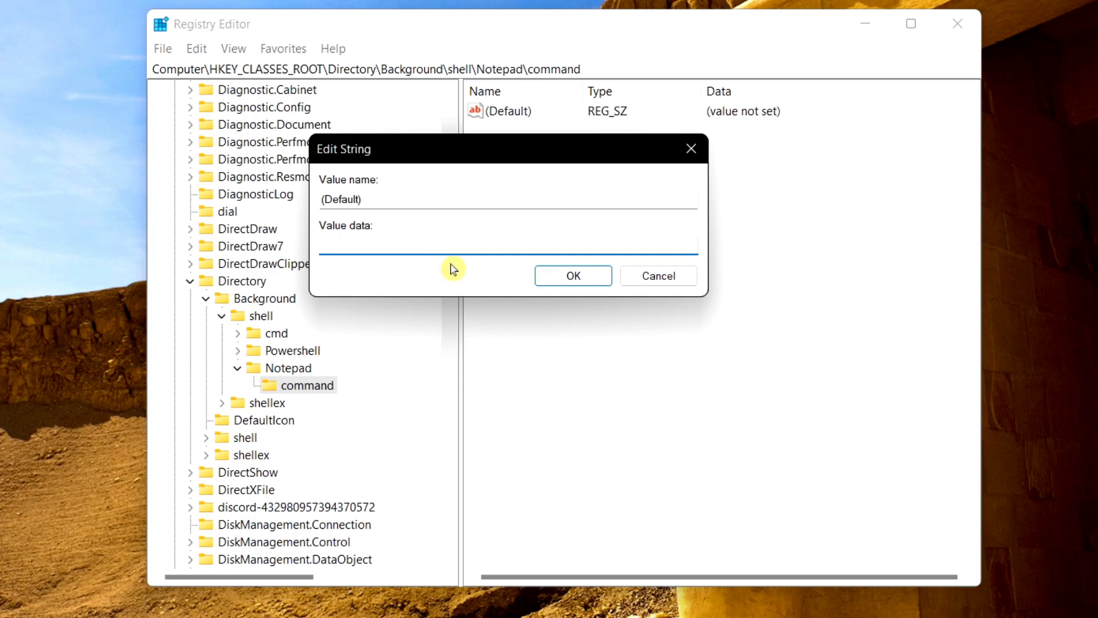
text("C:\ProgramData\Microsoft\Windows\Start Menu\Programs\Excel.lnk")
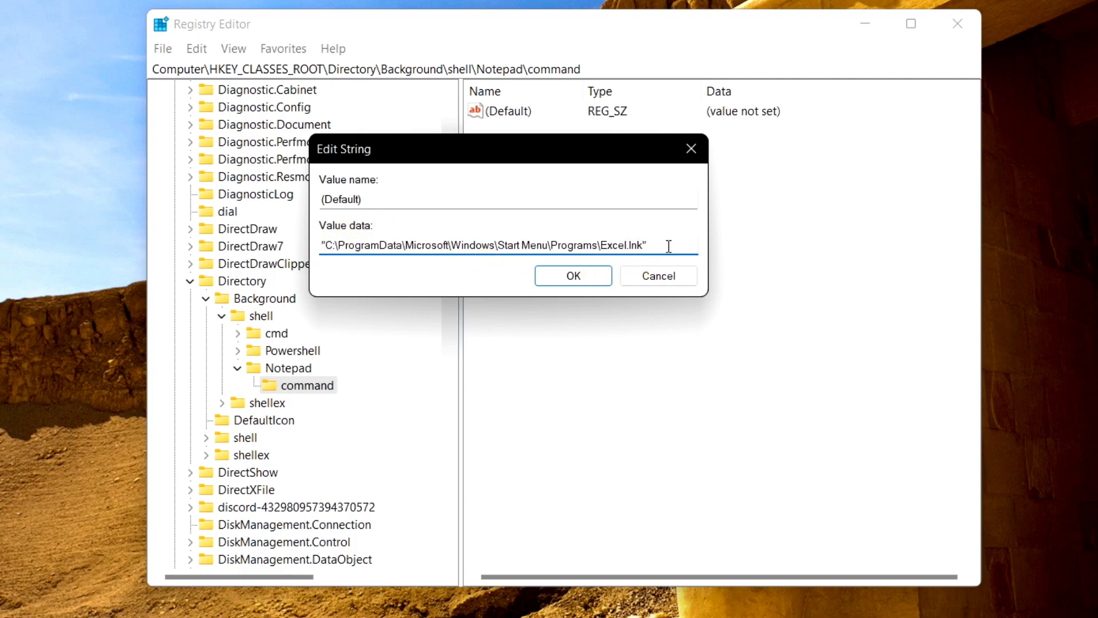
- Set the command key's (Default) value data to "C:\Windows\System32\notepad.exe" in quotes, save it and close the Registry Editor
drag(669, 245, 211, 269)
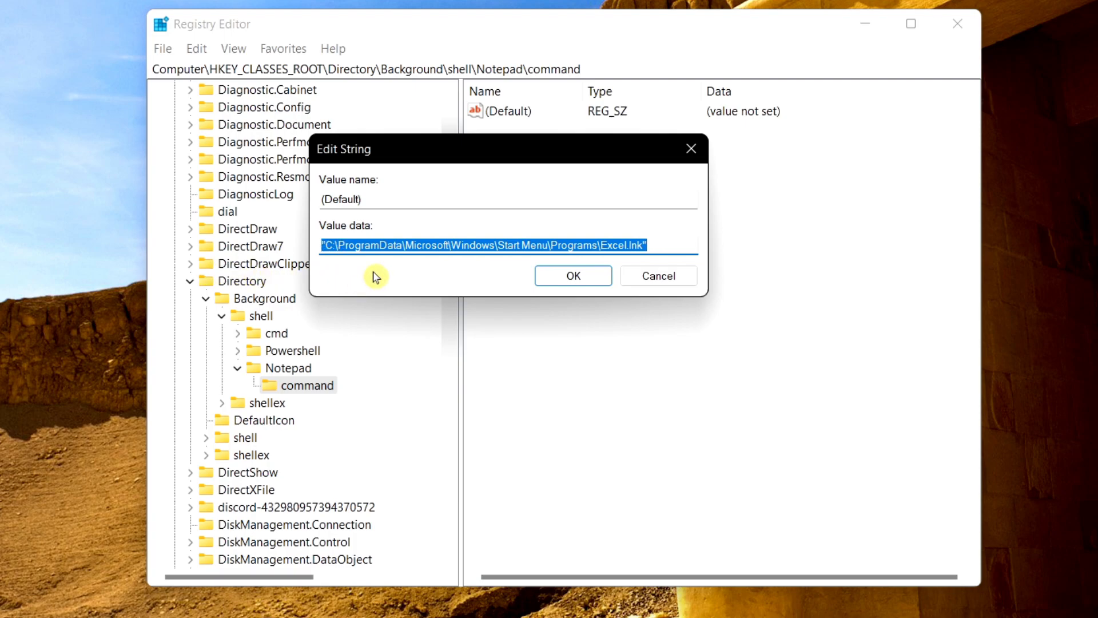
text("C:\Windows\System32\notepad.exe)
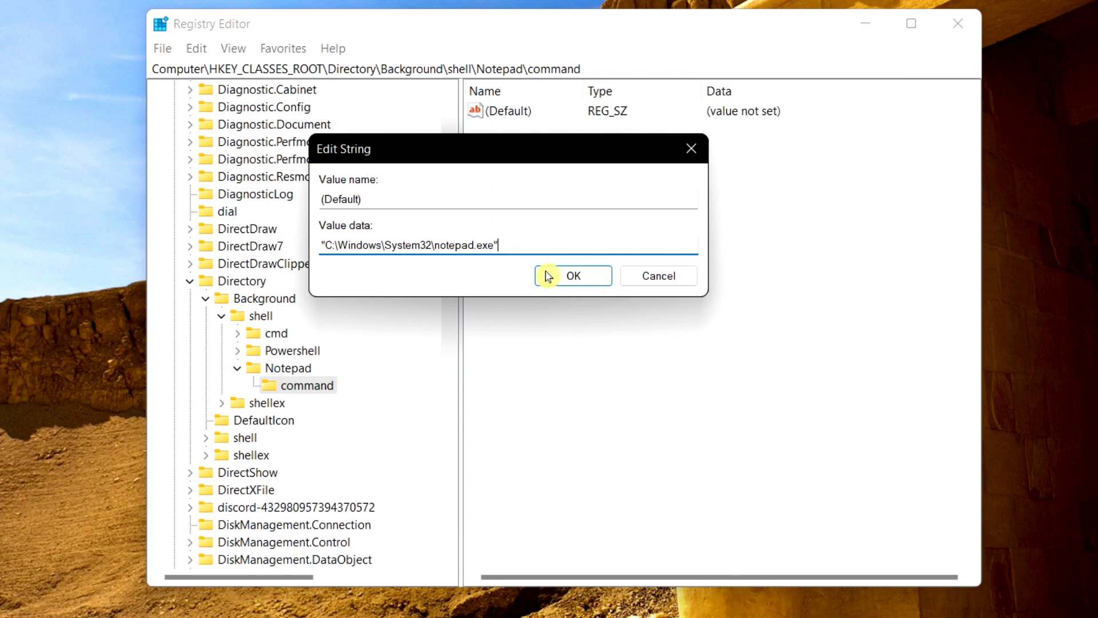
click(589, 275)
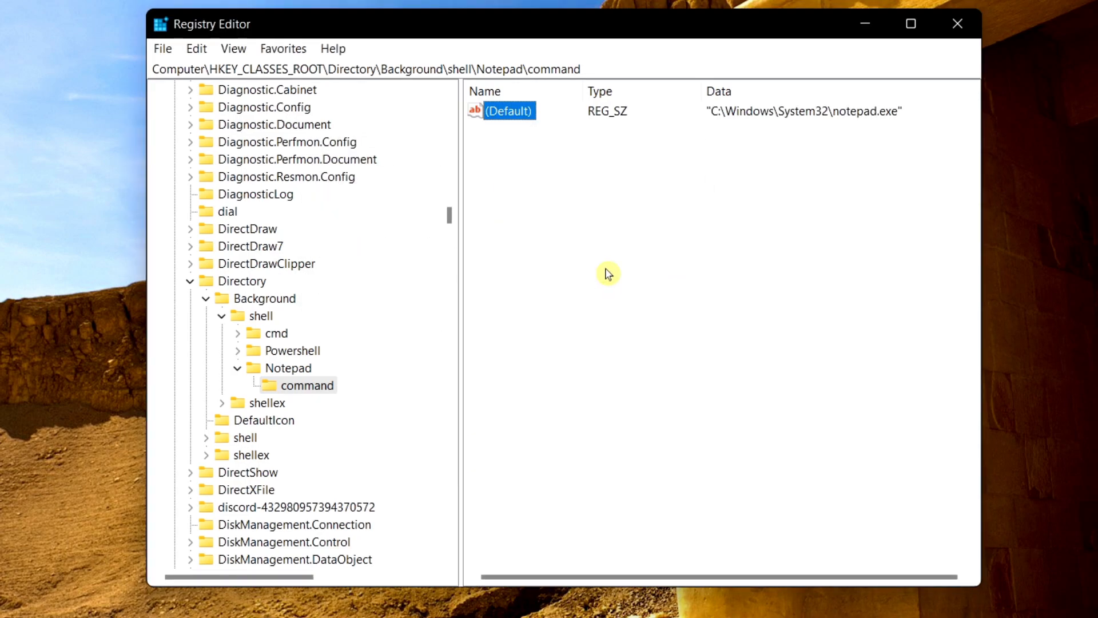
click(608, 273)
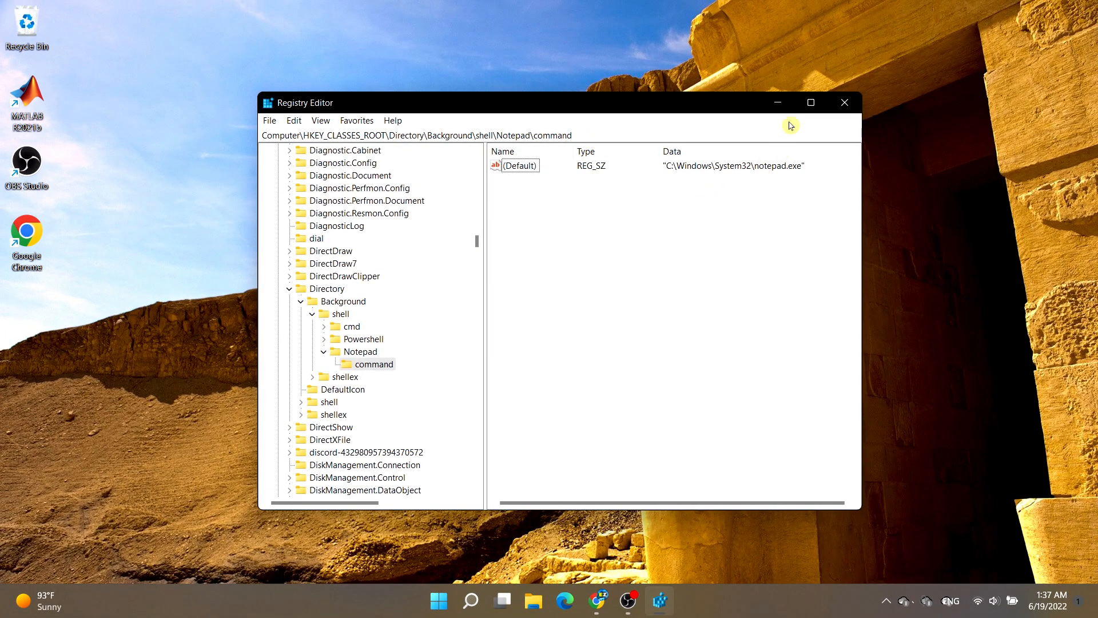
click(844, 103)
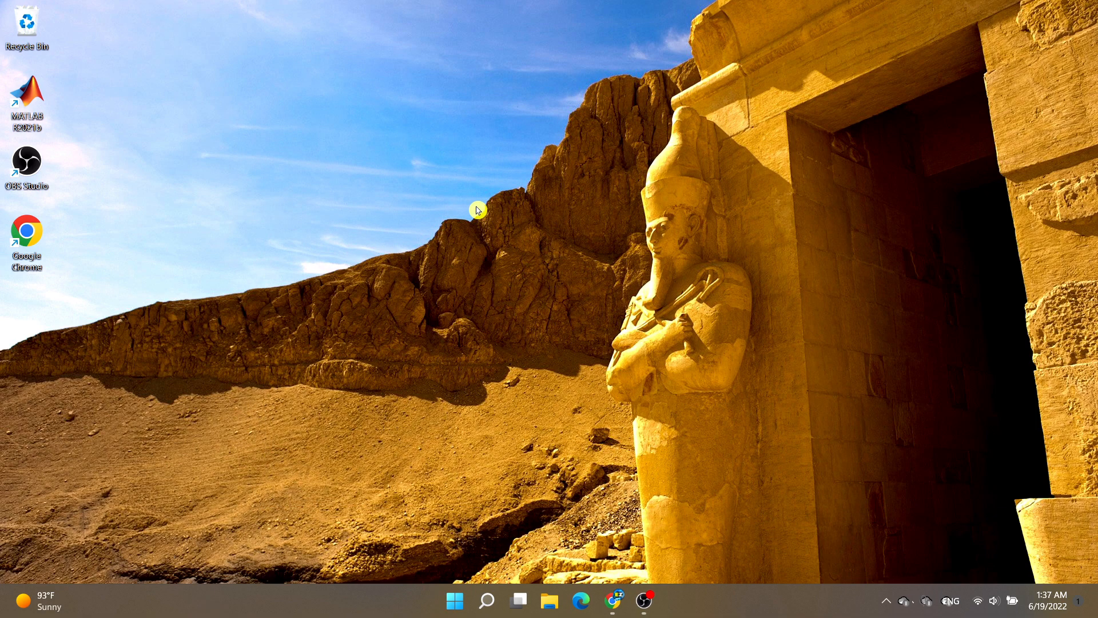
- Test the new Notepad entry by launching it from the desktop's extended context menu, and close the Notepad window
right_click(477, 210)
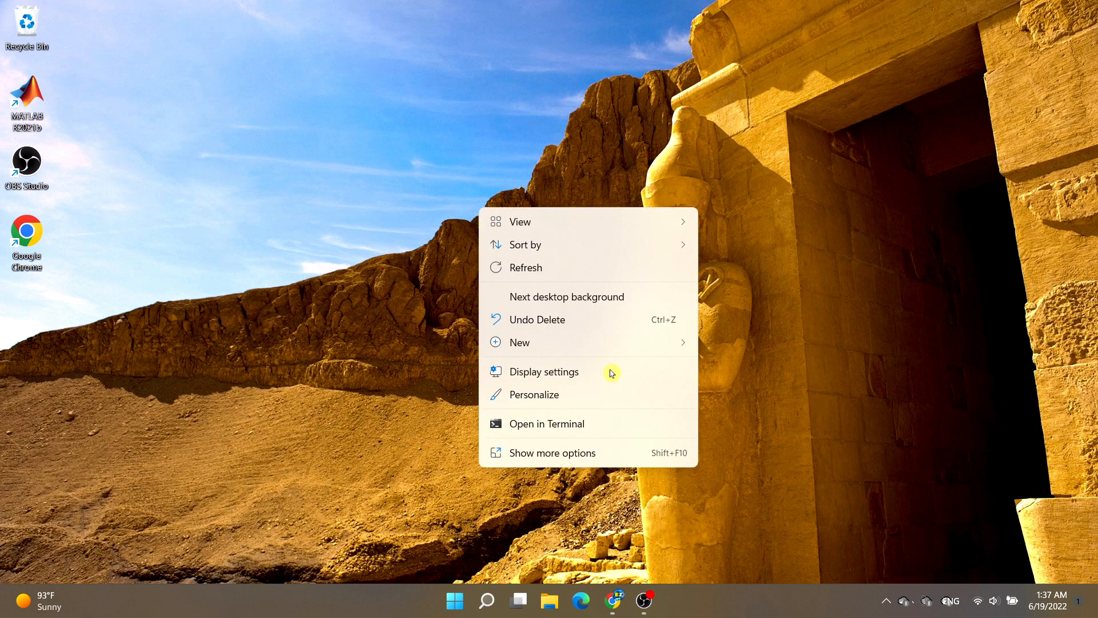
click(616, 453)
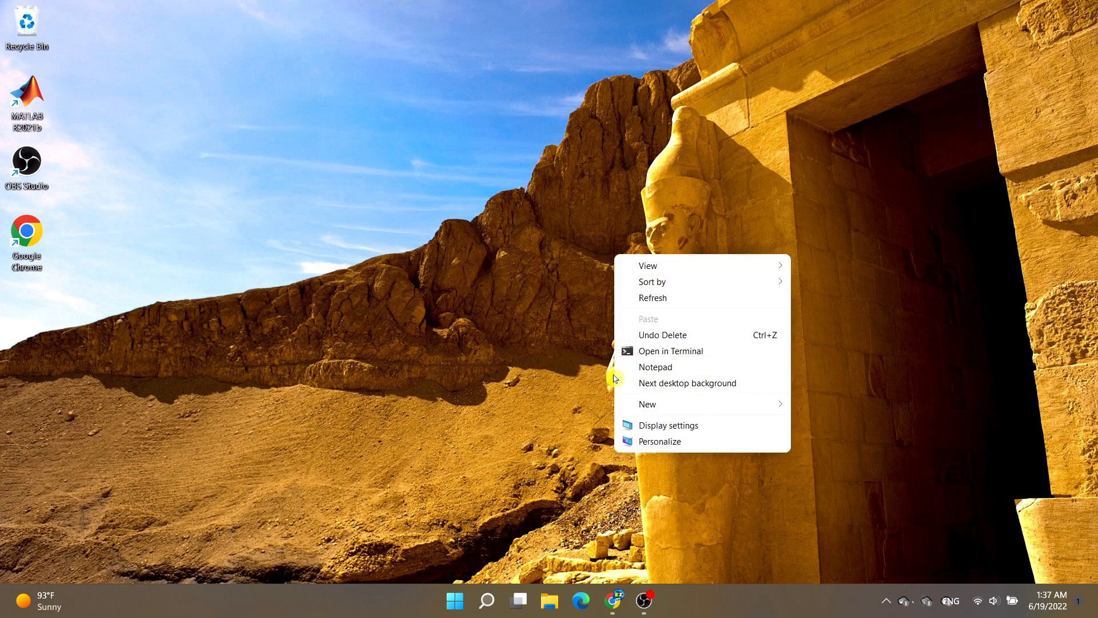
click(712, 369)
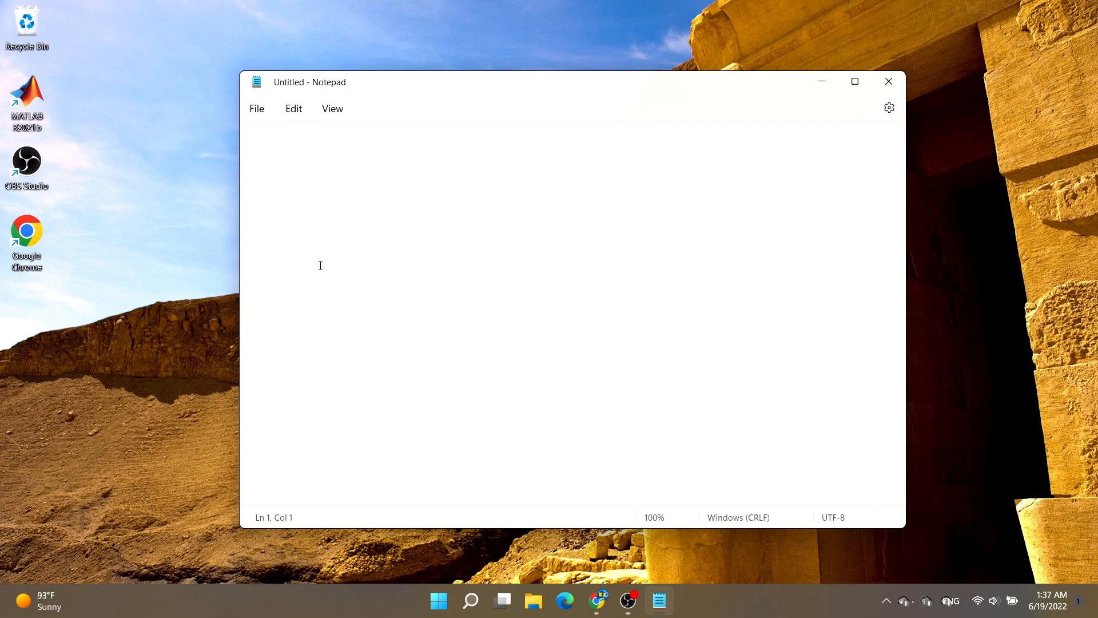
click(889, 81)
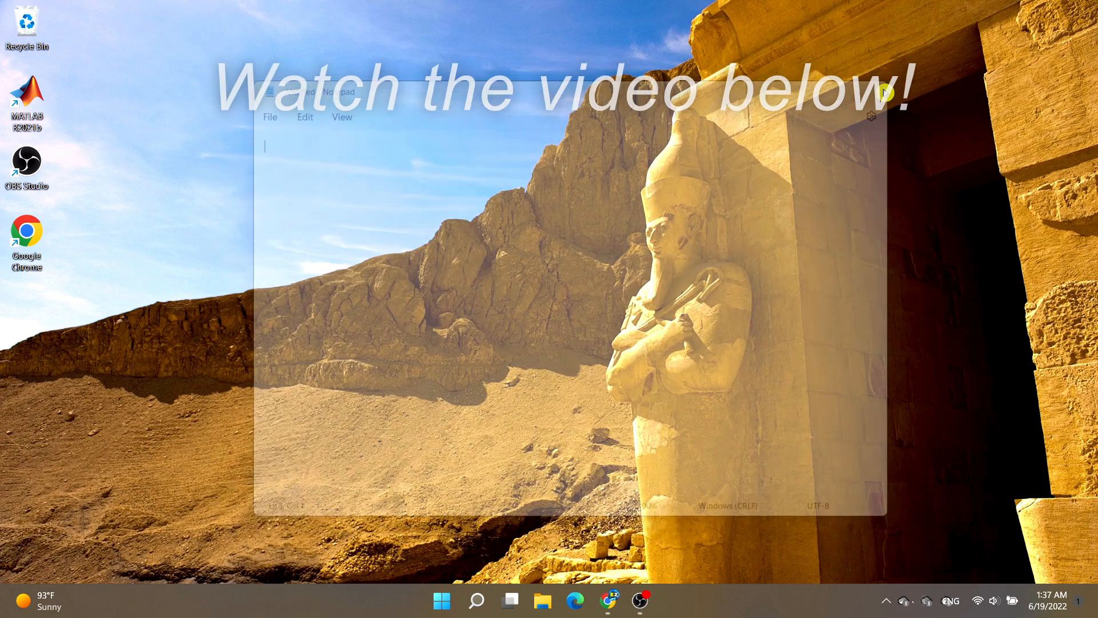